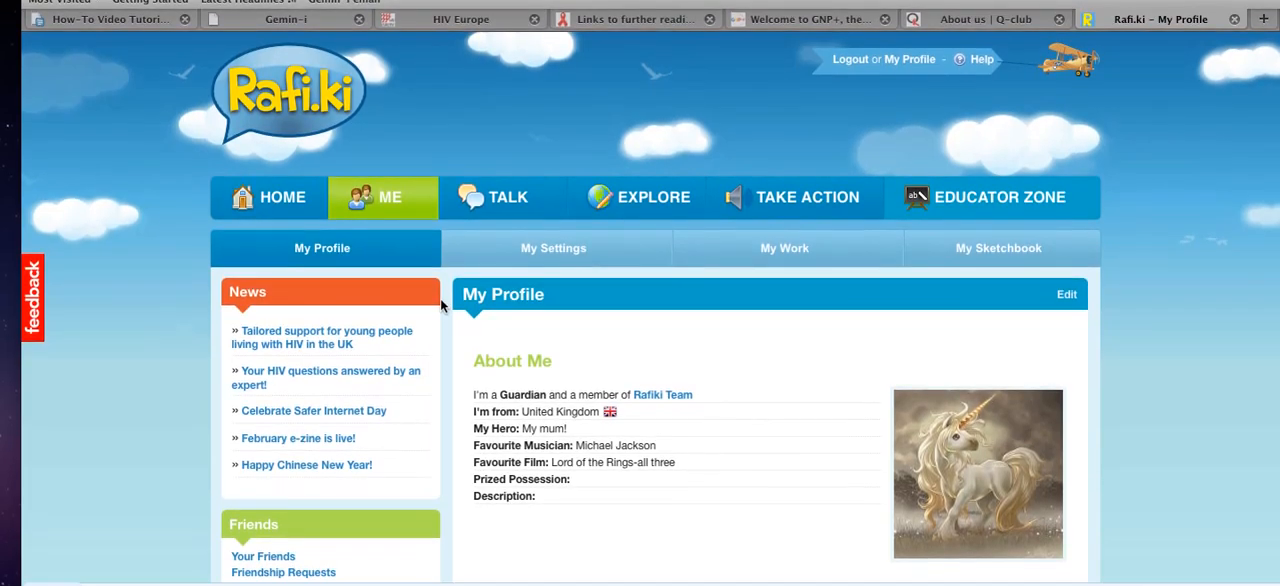
Step: Start creating a new content page from the profile page
{"action": "scroll", "coordinate": [441, 316], "scroll_direction": "down", "scroll_amount": 1}
{"action": "scroll", "coordinate": [441, 298], "scroll_direction": "down", "scroll_amount": 1}
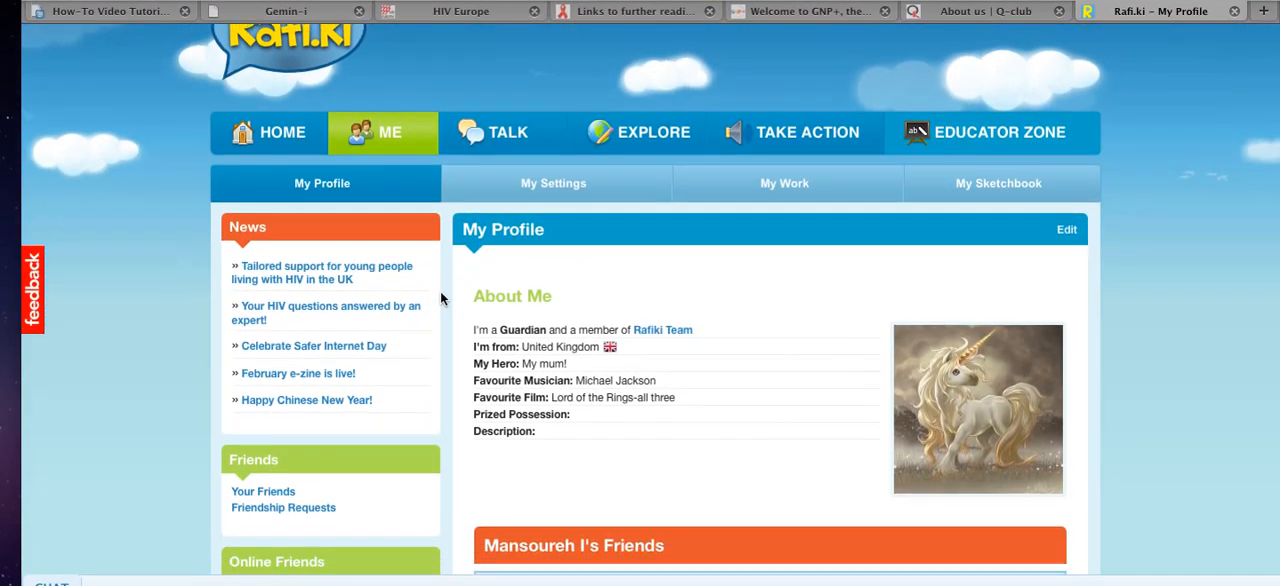
{"action": "scroll", "coordinate": [441, 298], "scroll_direction": "up", "scroll_amount": 1}
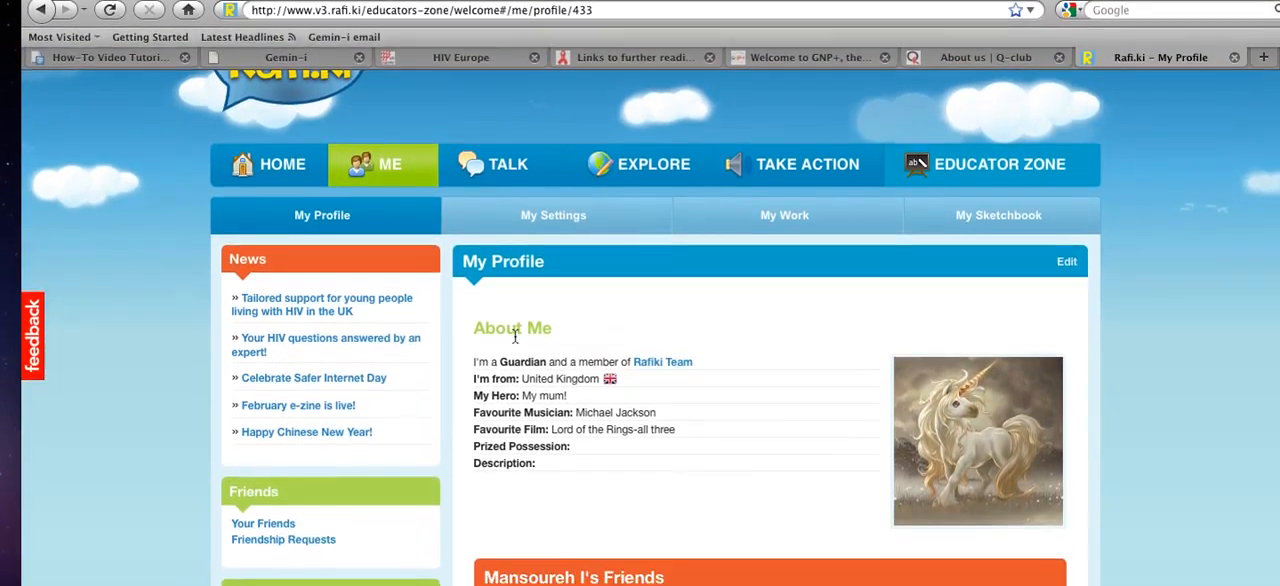
{"action": "scroll", "coordinate": [512, 400], "scroll_direction": "down", "scroll_amount": 8}
{"action": "scroll", "coordinate": [515, 301], "scroll_direction": "down", "scroll_amount": 7}
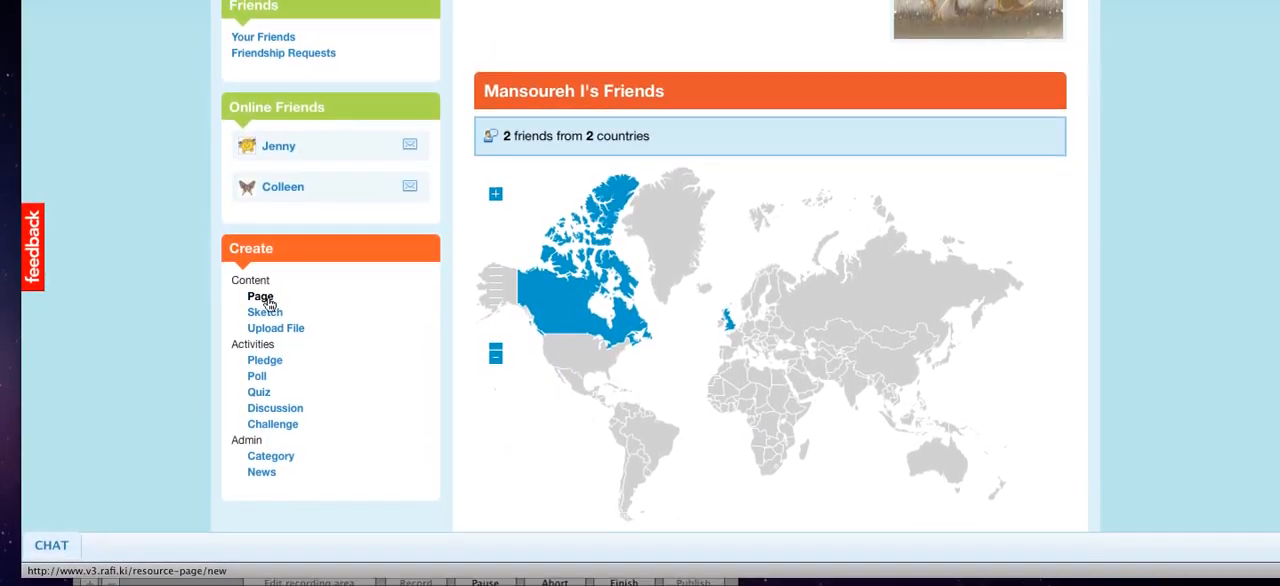
{"action": "left_click", "coordinate": [265, 297]}
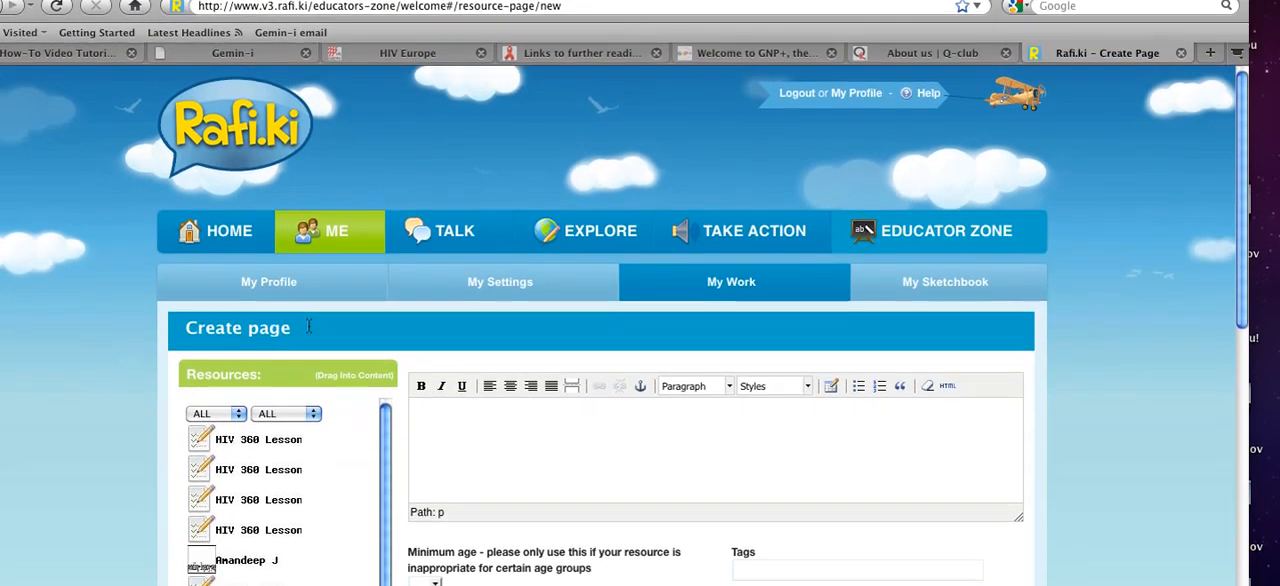
Step: Title the new page "My Family" and enlarge the height of the content editing area
{"action": "left_click_drag", "start_coordinate": [307, 380], "coordinate": [235, 382]}
{"action": "left_click_drag", "start_coordinate": [235, 310], "coordinate": [186, 308]}
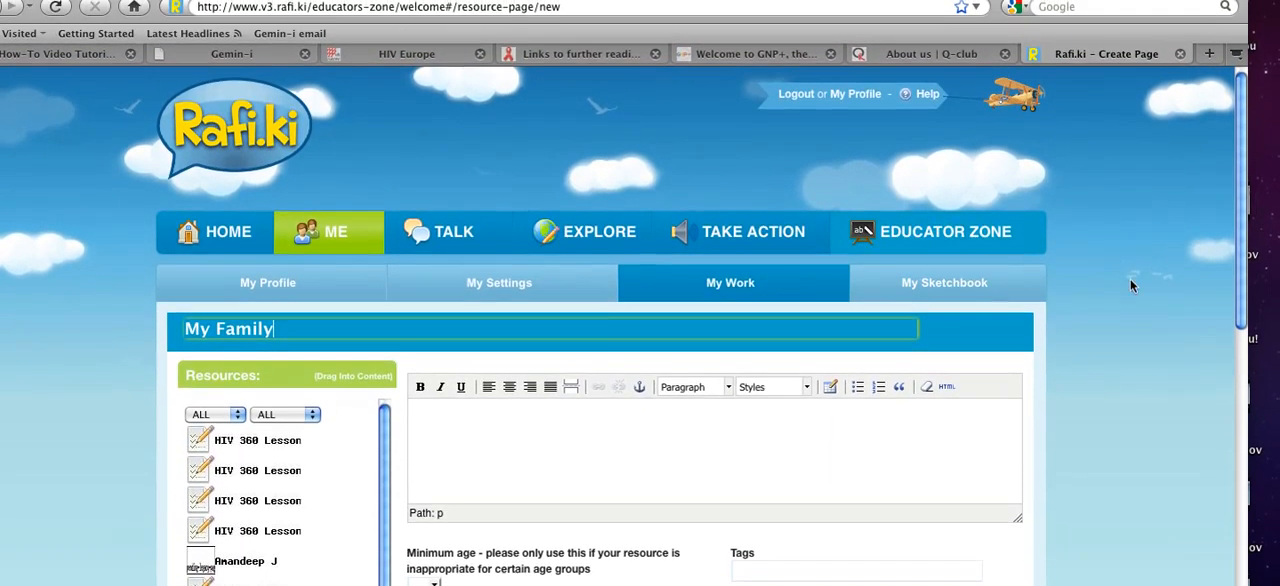
{"action": "left_click_drag", "start_coordinate": [1246, 315], "coordinate": [1244, 370]}
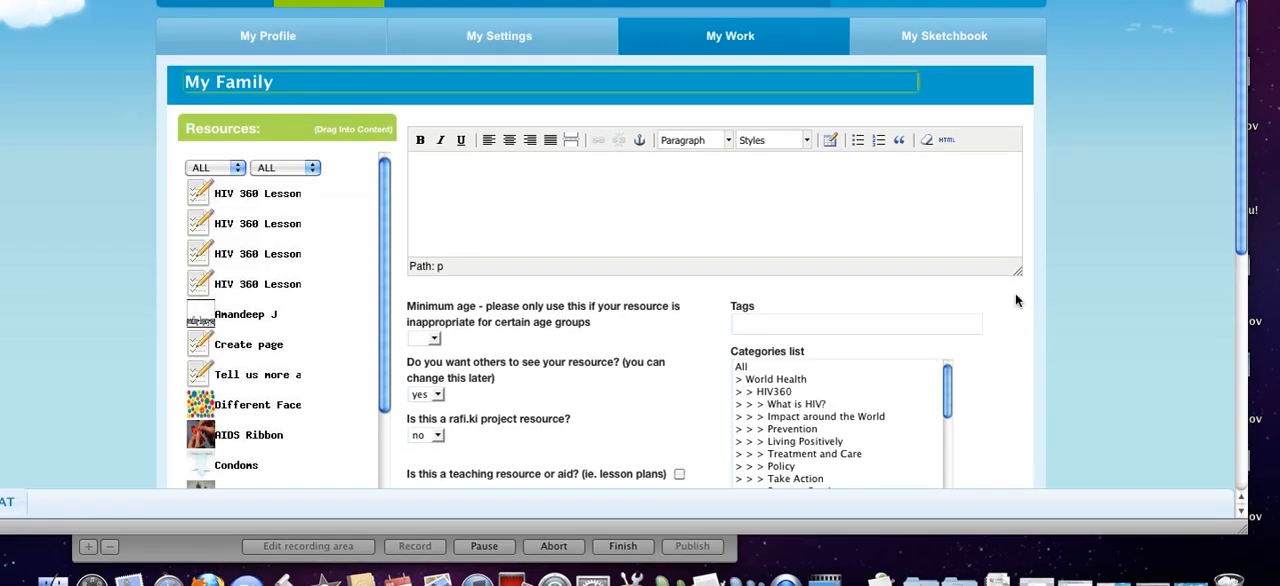
{"action": "left_click_drag", "start_coordinate": [1017, 285], "coordinate": [1068, 417]}
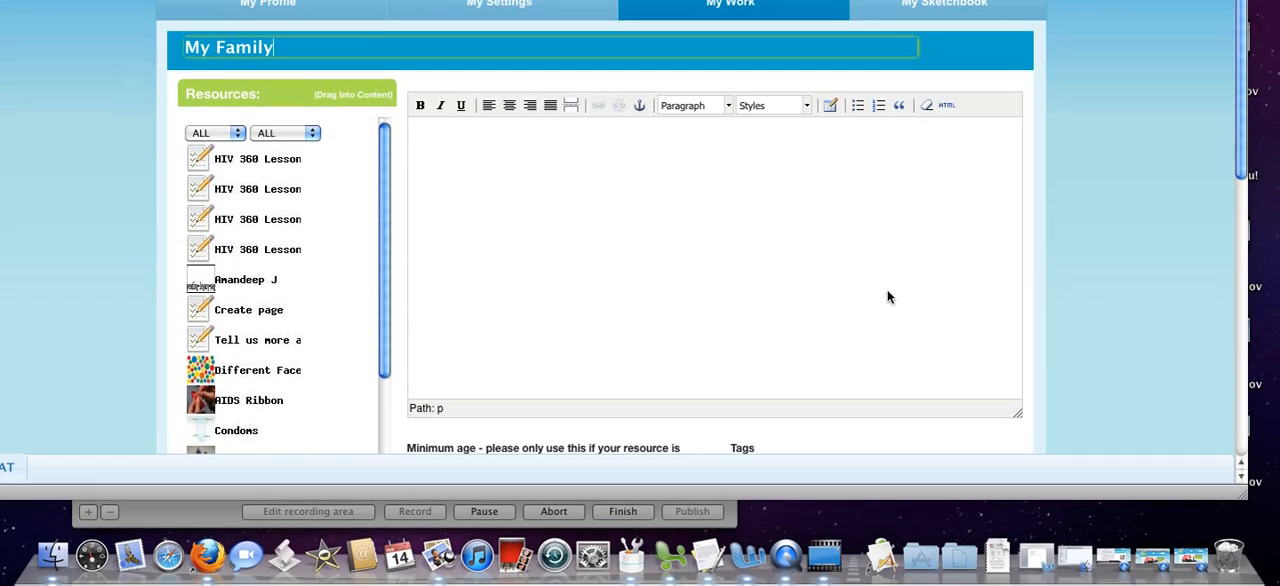
Step: Enter "My Family" as the first line of the page content and format it as Heading 2
{"action": "left_click", "coordinate": [668, 191]}
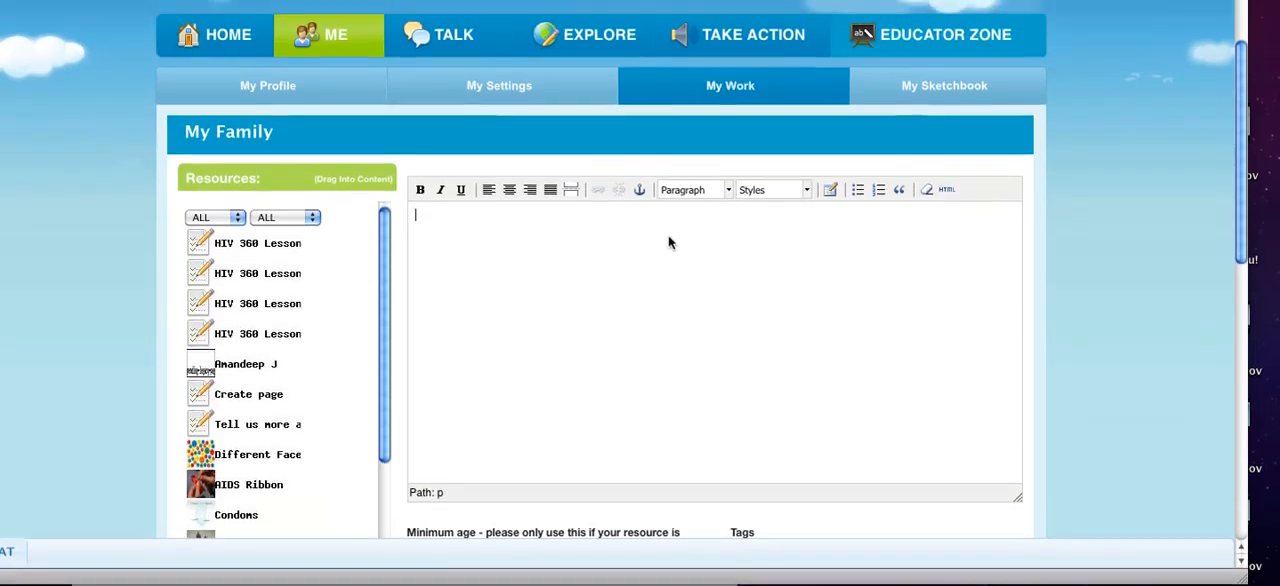
{"action": "type", "text": "My Family"}
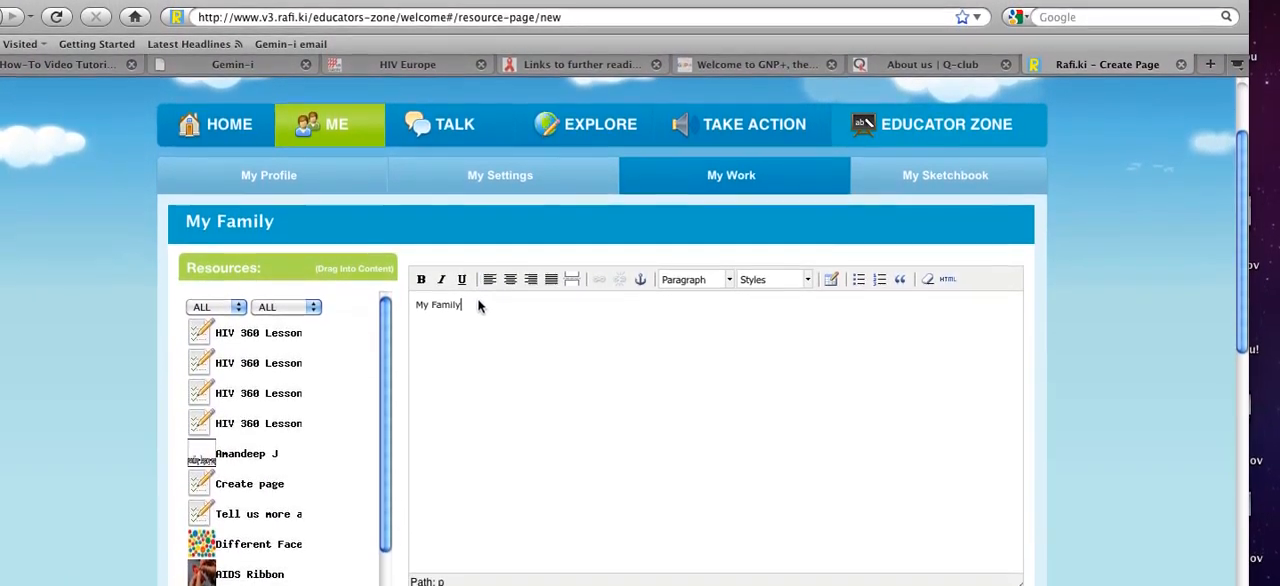
{"action": "left_click_drag", "start_coordinate": [465, 293], "coordinate": [416, 294]}
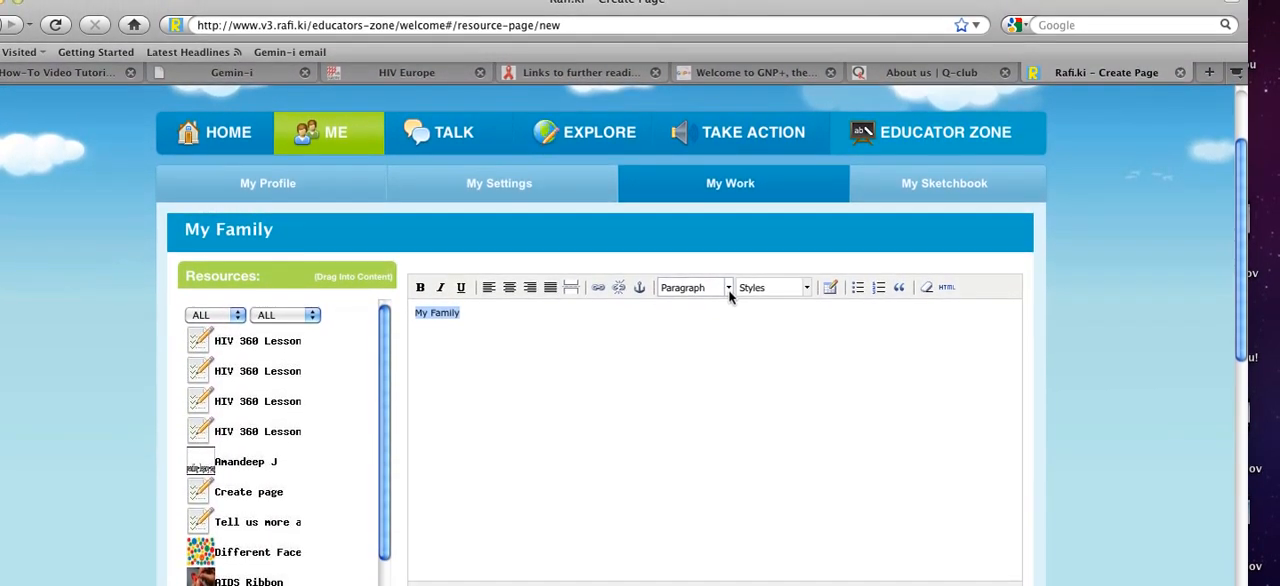
{"action": "left_click", "coordinate": [729, 286]}
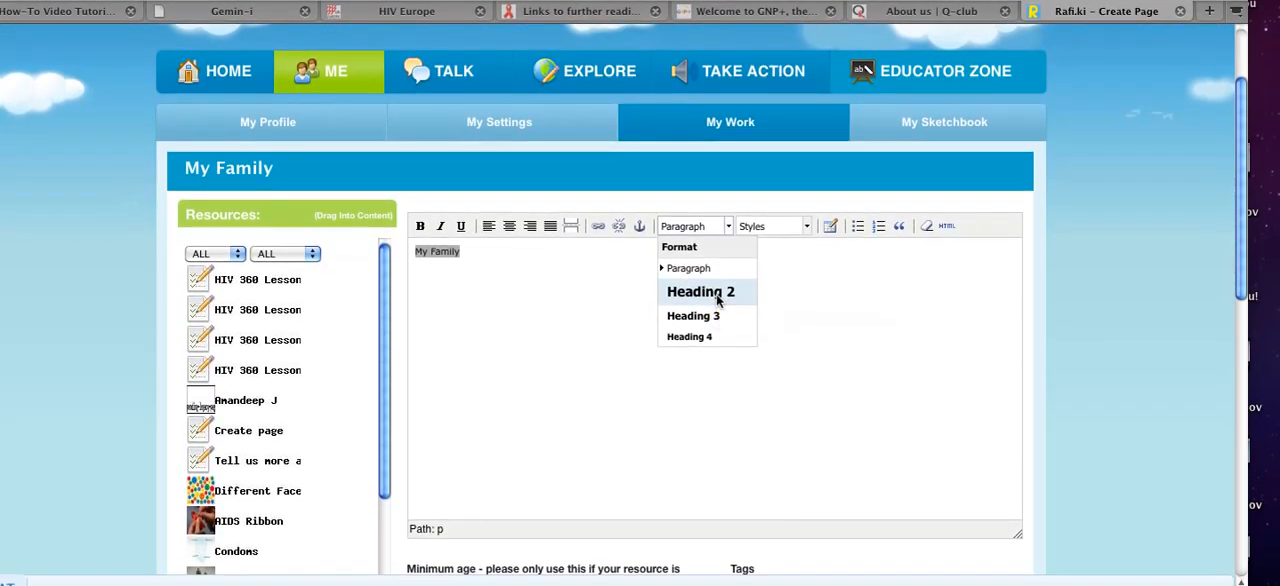
{"action": "left_click", "coordinate": [717, 295]}
{"action": "key", "text": "Return"}
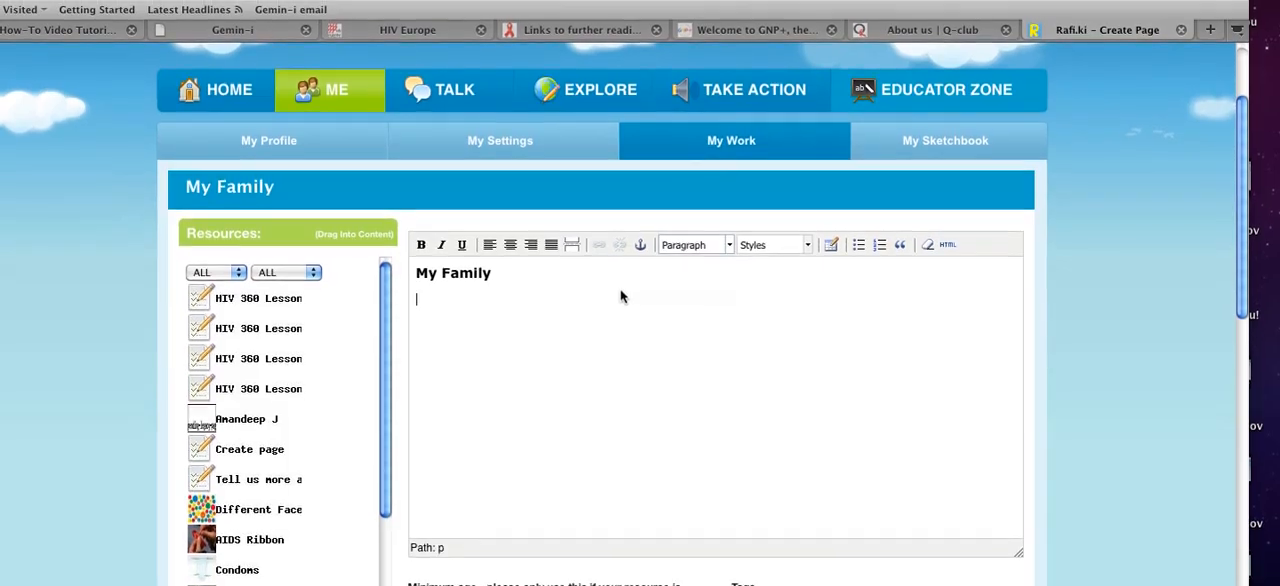
Step: Apply the Blue style to the "My Family" heading in the page content
{"action": "left_click", "coordinate": [502, 276]}
{"action": "left_click_drag", "start_coordinate": [497, 291], "coordinate": [414, 289]}
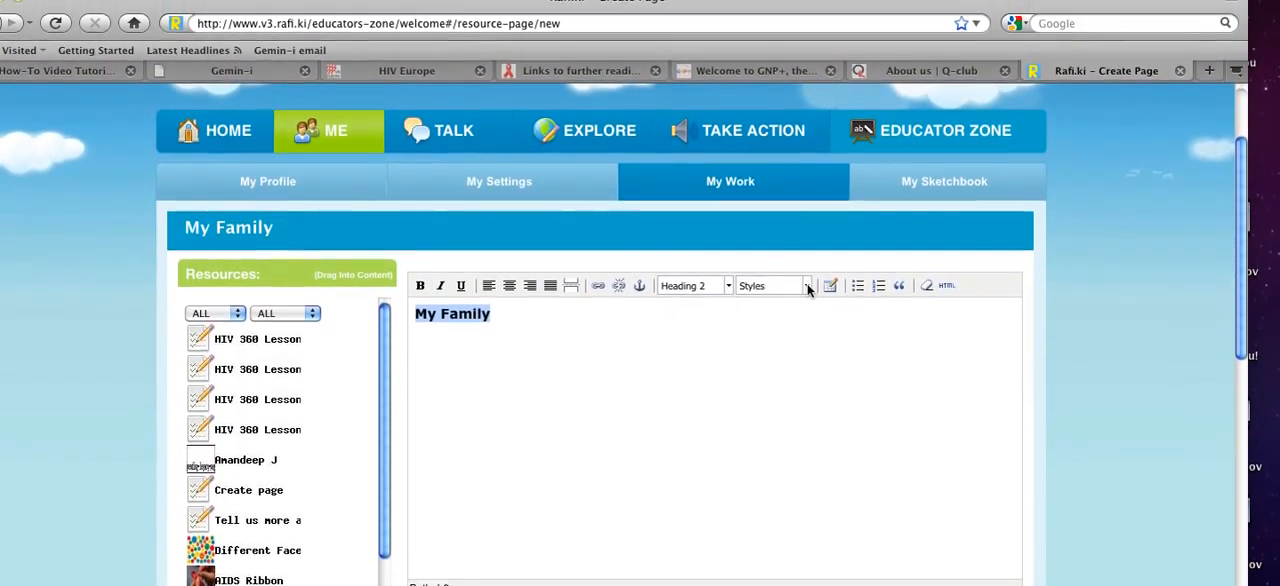
{"action": "left_click", "coordinate": [807, 275]}
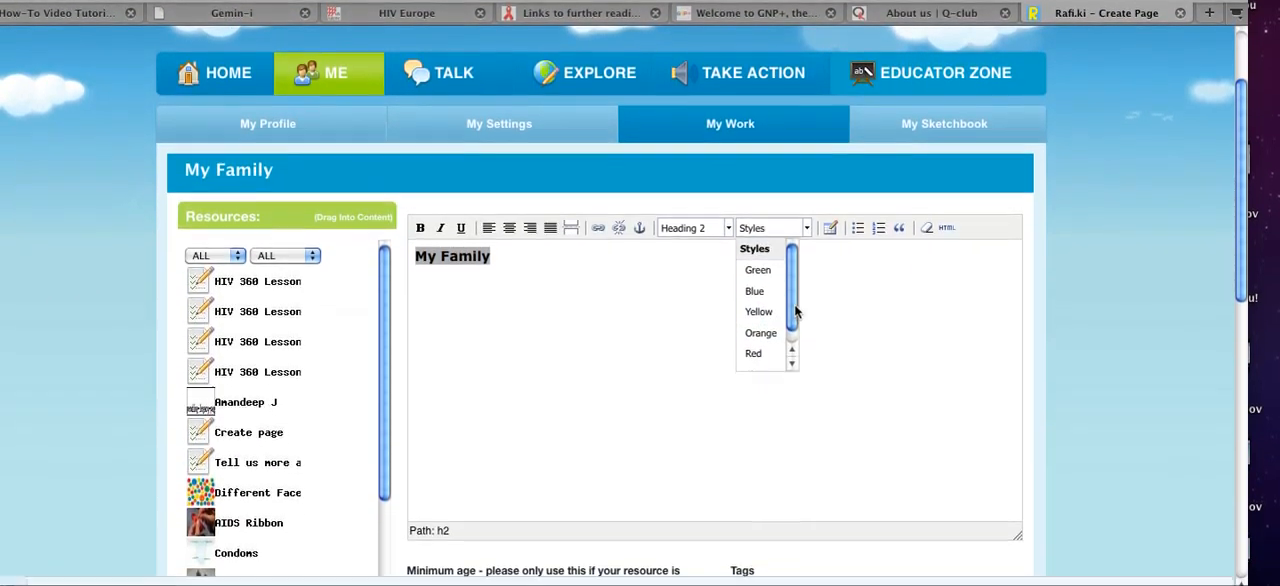
{"action": "left_click_drag", "start_coordinate": [794, 376], "coordinate": [797, 391]}
{"action": "left_click_drag", "start_coordinate": [797, 322], "coordinate": [790, 284]}
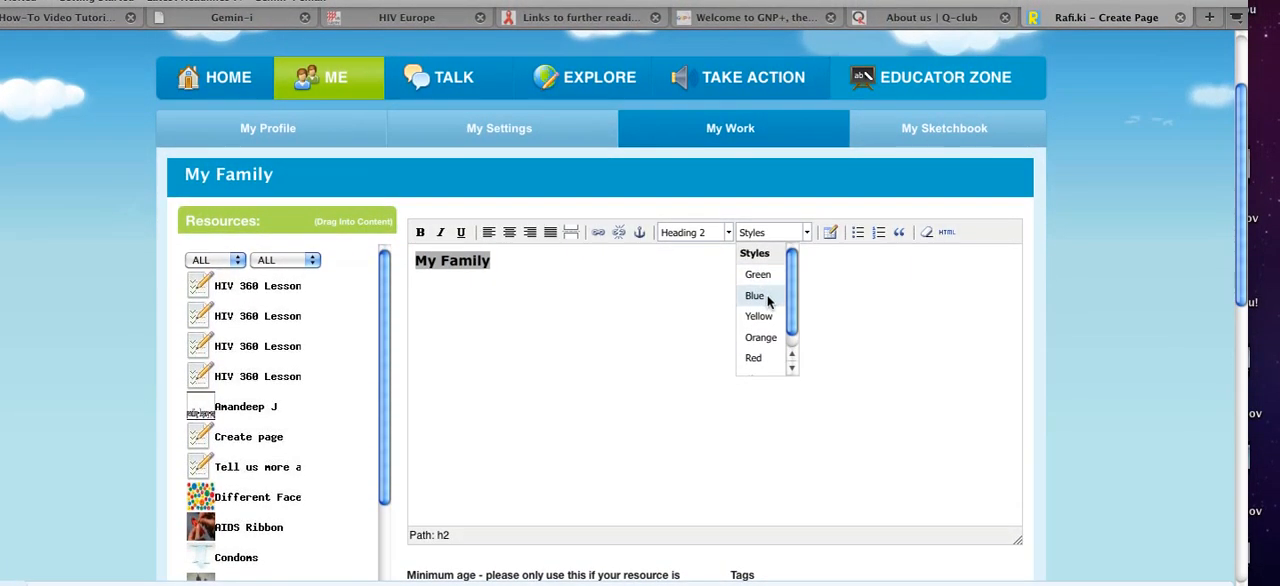
{"action": "left_click", "coordinate": [762, 298]}
Step: Add the sentence "There are four people in my family." below the heading
{"action": "left_click", "coordinate": [667, 285]}
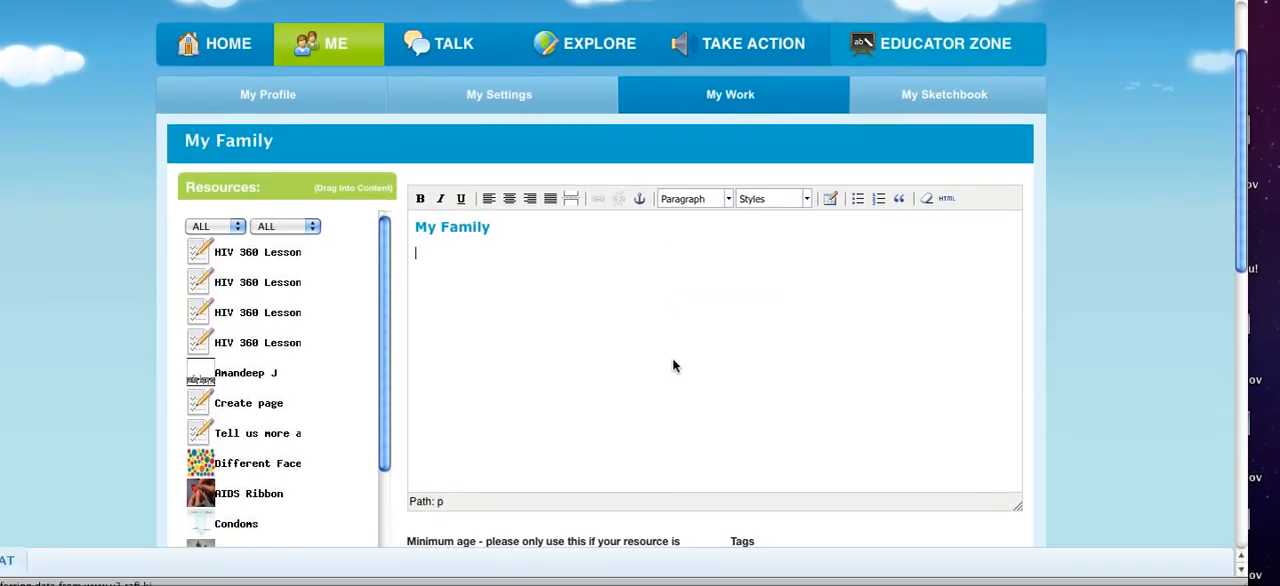
{"action": "type", "text": "There are for"}
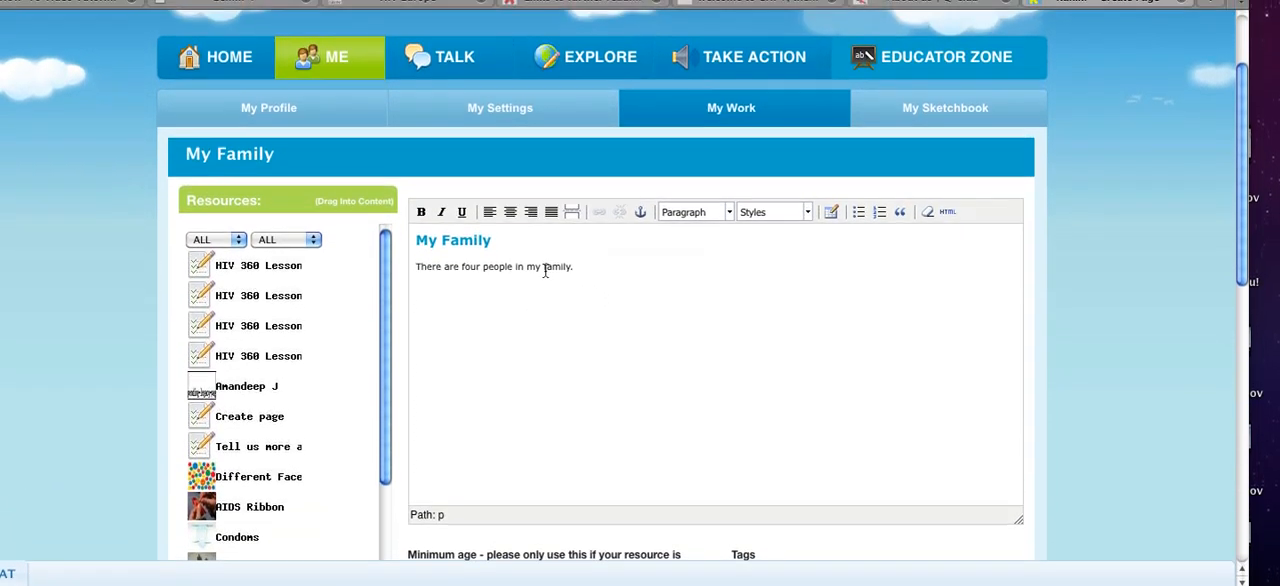
{"action": "double_click", "coordinate": [566, 231]}
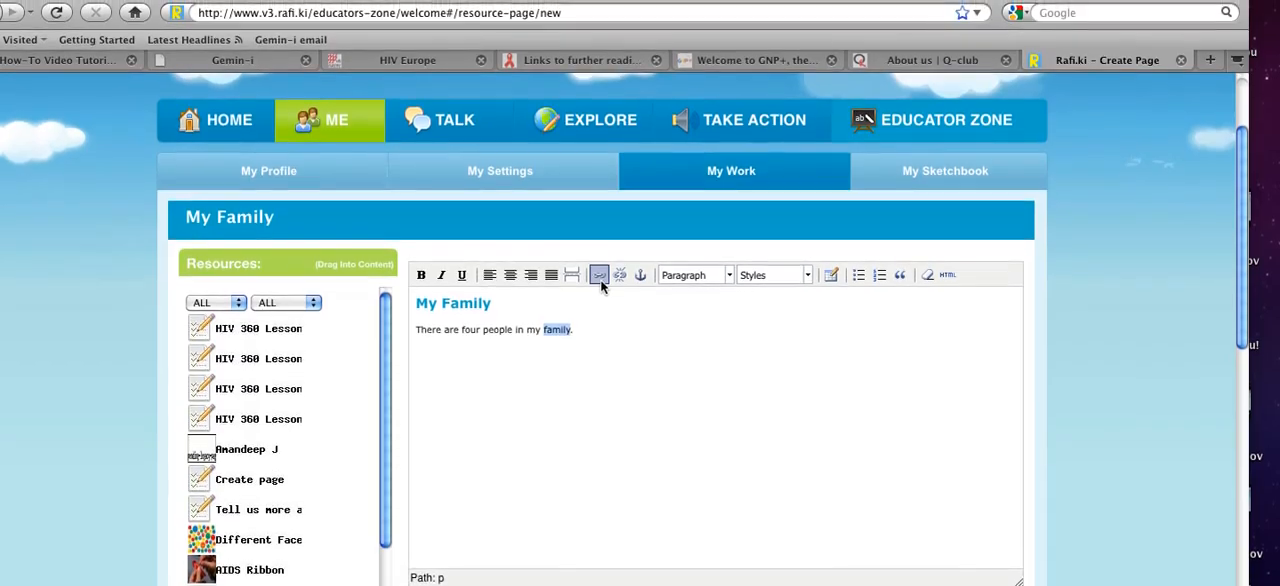
{"action": "left_click", "coordinate": [599, 226]}
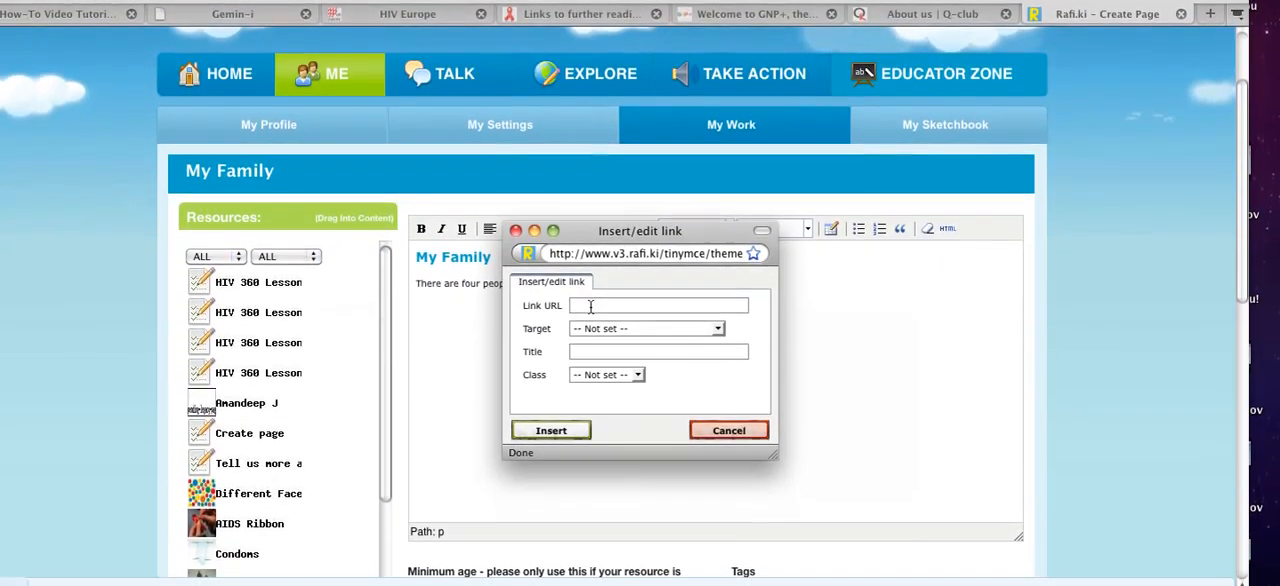
{"action": "type", "text": "www"}
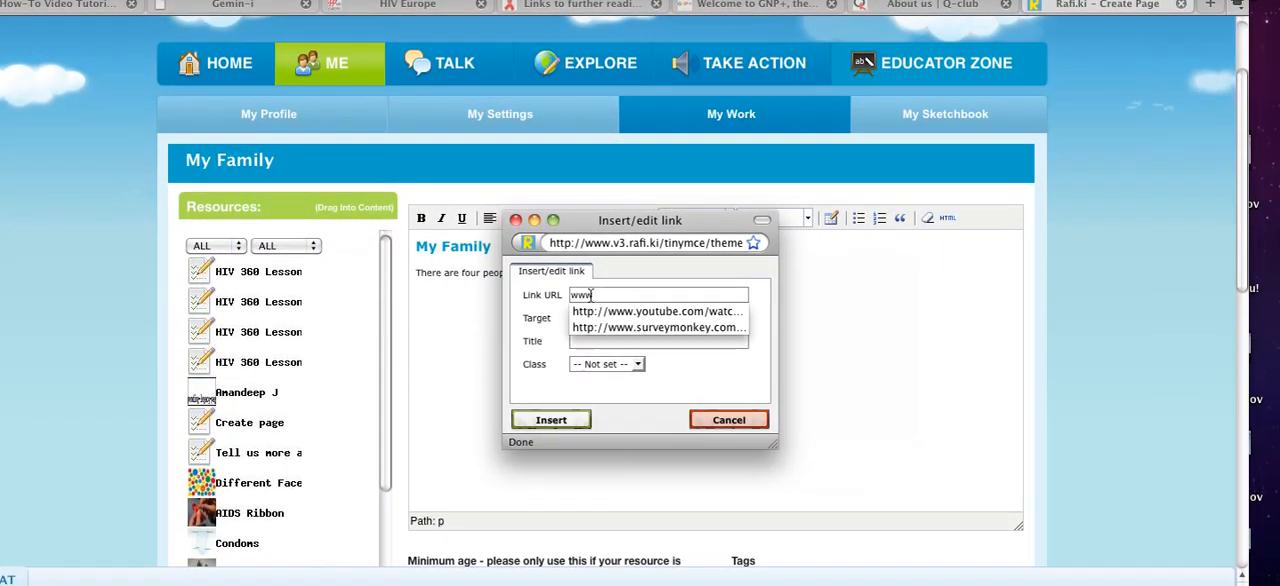
{"action": "type", "text": ".myfamily"}
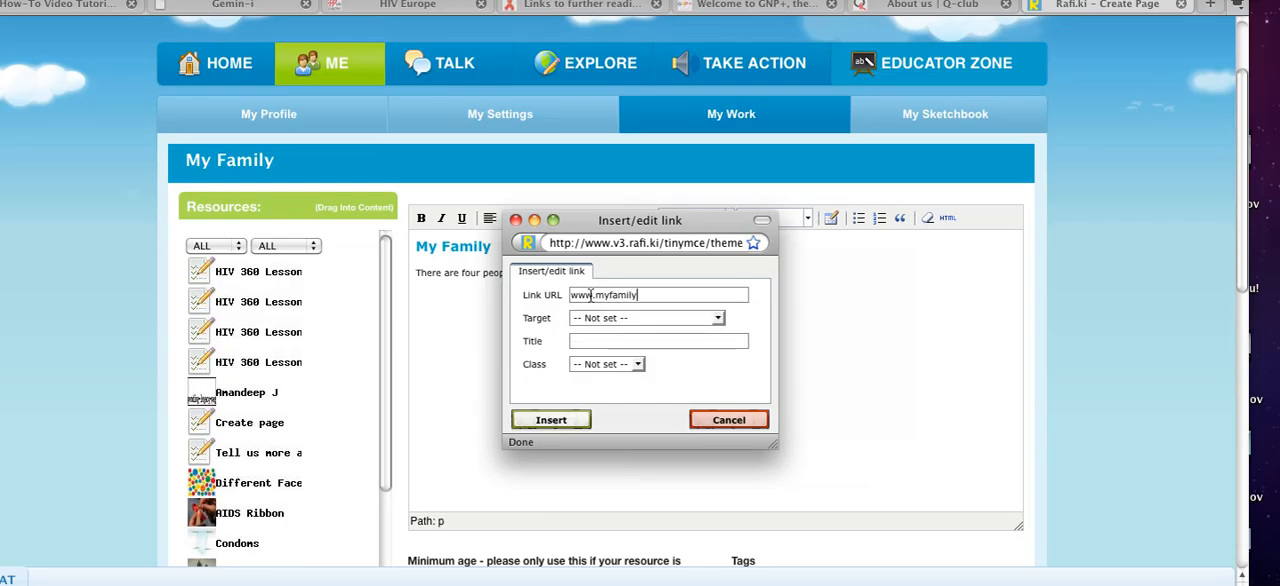
{"action": "left_click", "coordinate": [648, 318]}
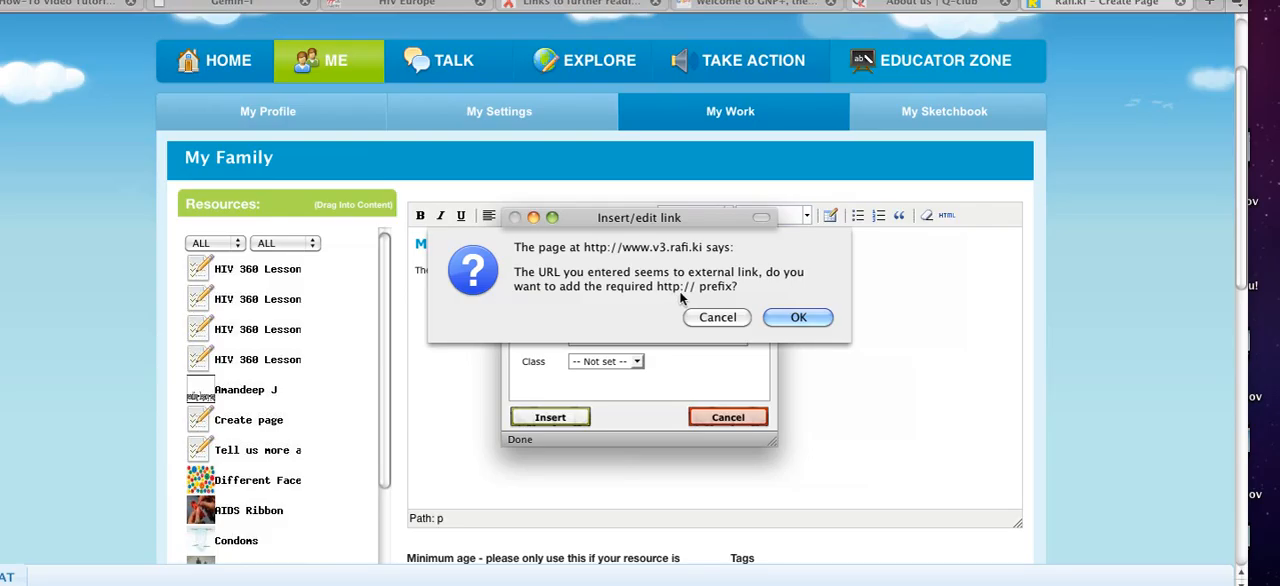
{"action": "left_click", "coordinate": [798, 317]}
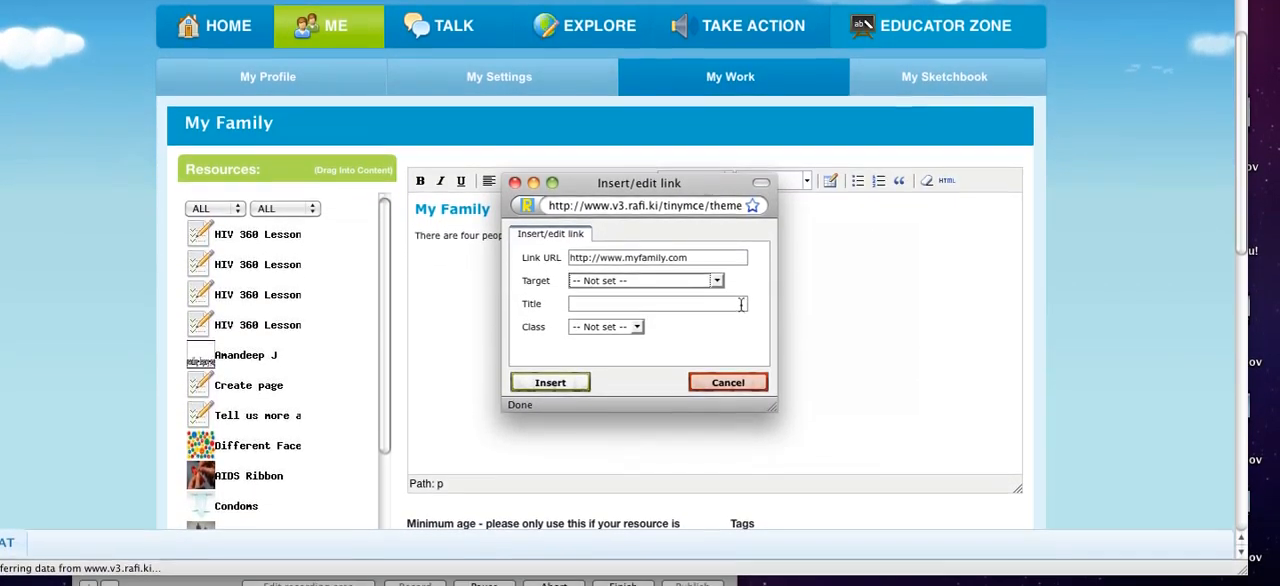
{"action": "left_click", "coordinate": [716, 286]}
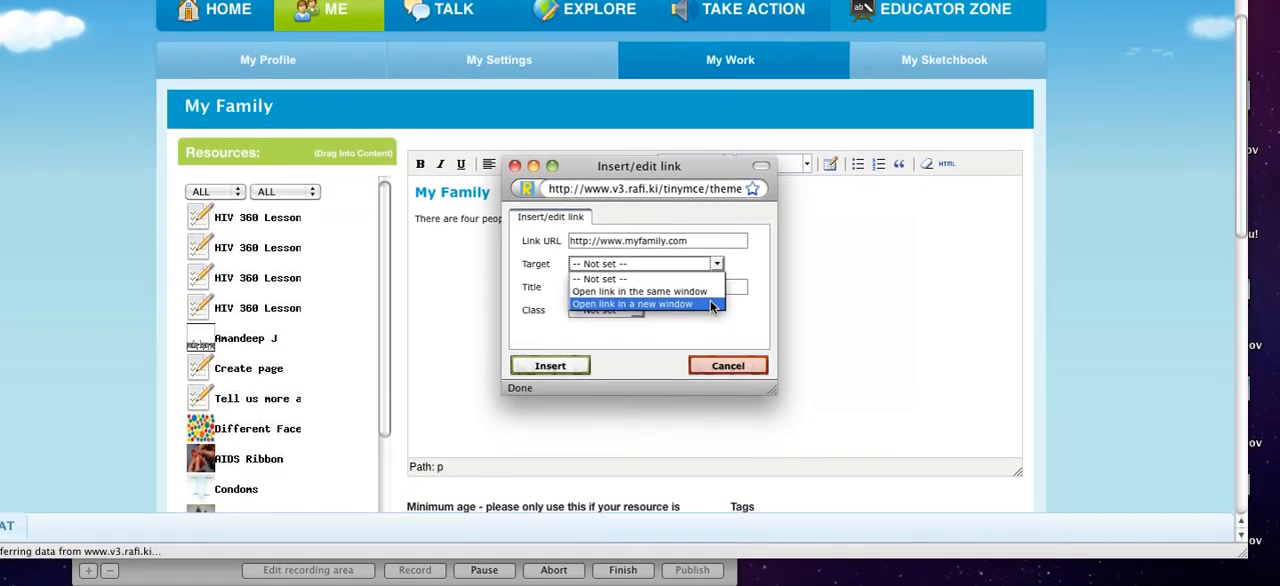
{"action": "left_click", "coordinate": [712, 330]}
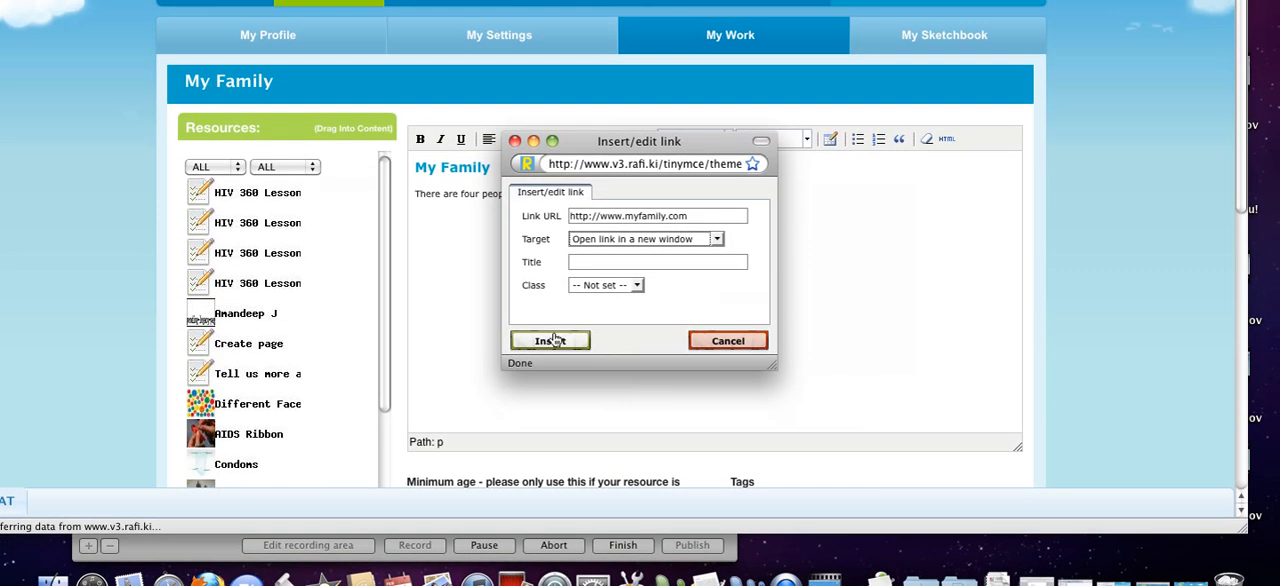
{"action": "left_click", "coordinate": [549, 357]}
Step: Add a sentence giving the sister's name below the first sentence and place the Relationships photo resource after it
{"action": "left_click", "coordinate": [593, 180]}
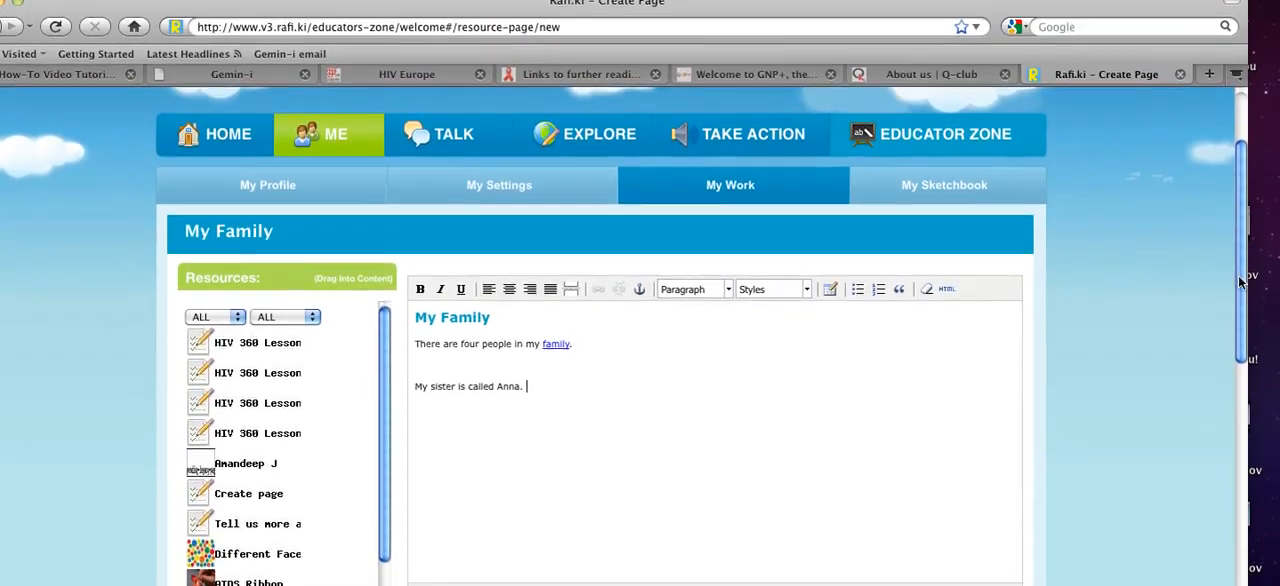
{"action": "scroll", "coordinate": [1241, 288], "scroll_direction": "down", "scroll_amount": 5}
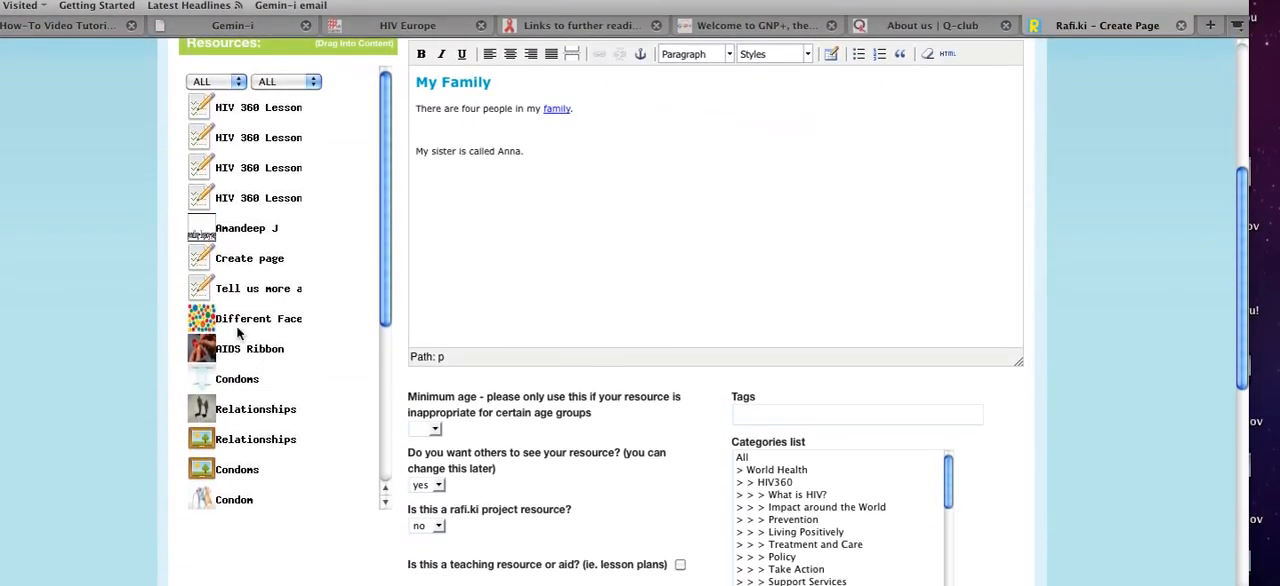
{"action": "left_click_drag", "start_coordinate": [300, 342], "coordinate": [585, 101]}
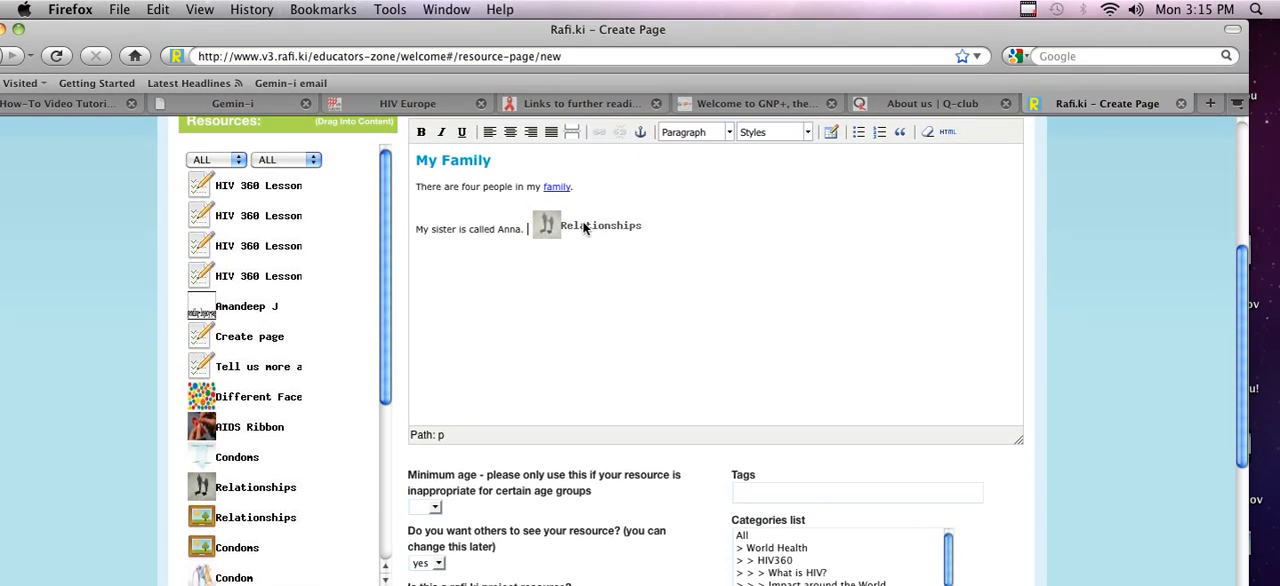
{"action": "left_click_drag", "start_coordinate": [585, 228], "coordinate": [586, 230]}
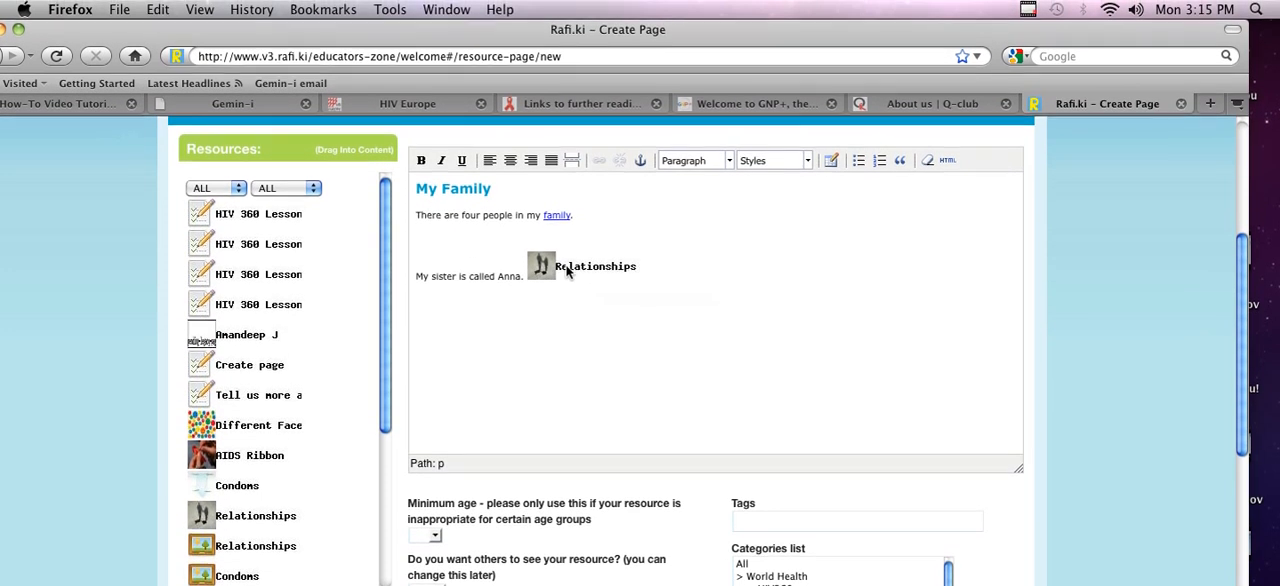
Step: Align the inserted Relationships image to the right of the sentence about the sister
{"action": "left_click", "coordinate": [567, 234]}
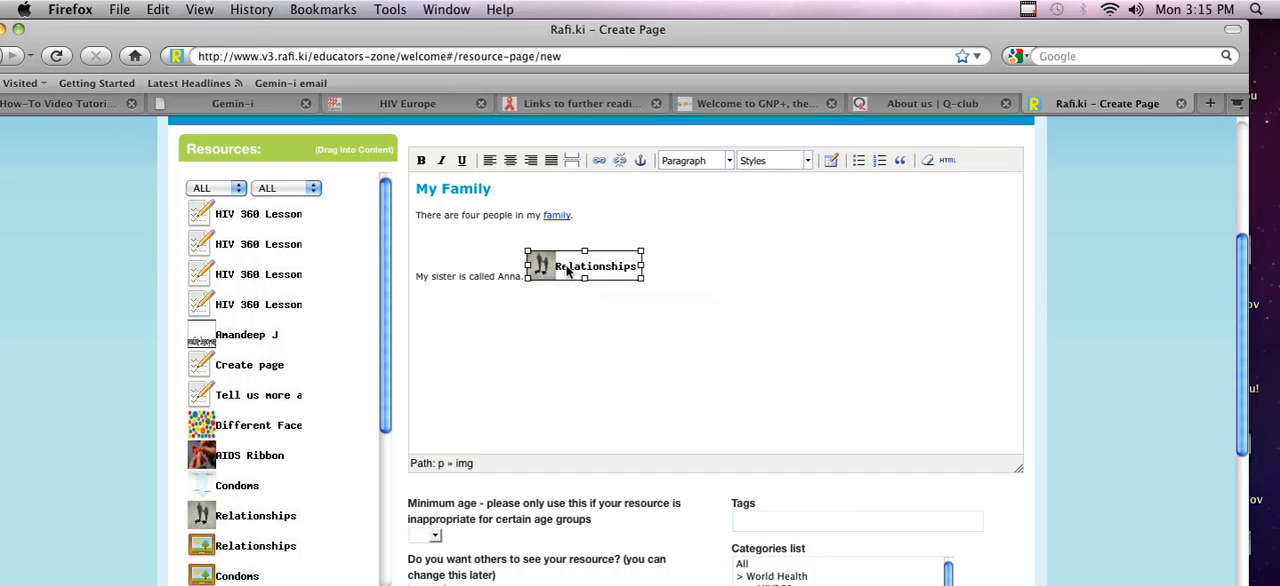
{"action": "left_click", "coordinate": [531, 165]}
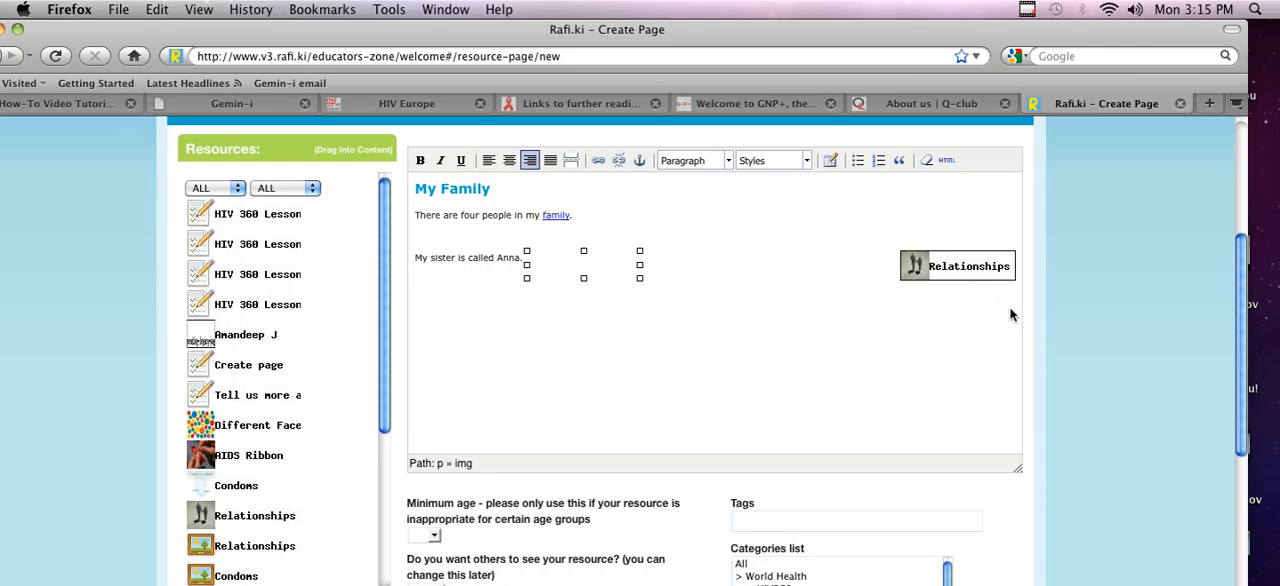
{"action": "left_click", "coordinate": [1016, 268]}
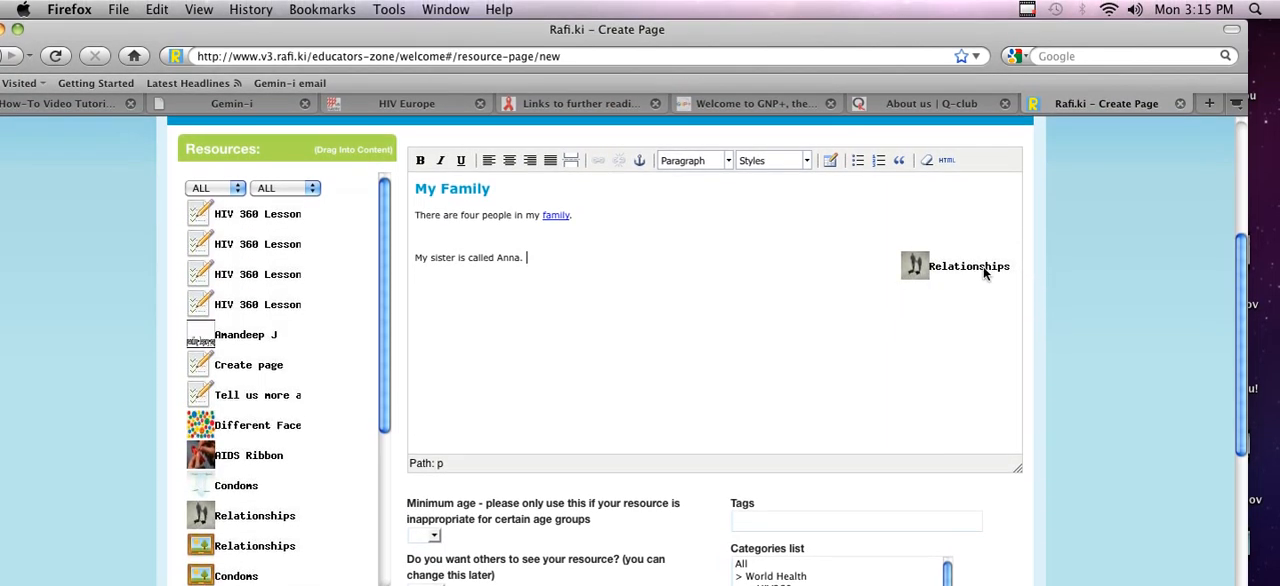
{"action": "left_click", "coordinate": [988, 272]}
Step: Insert a table with 3 columns and 2 rows below the sister's sentence, entering a name and country per row, France and England
{"action": "key", "text": "Down"}
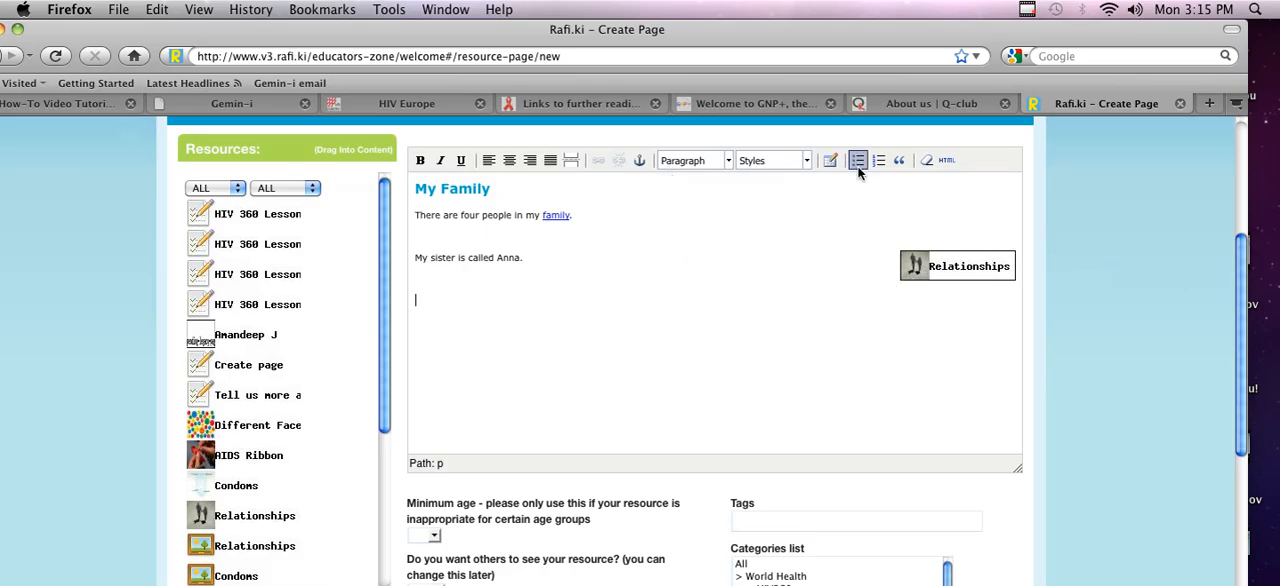
{"action": "left_click", "coordinate": [832, 164]}
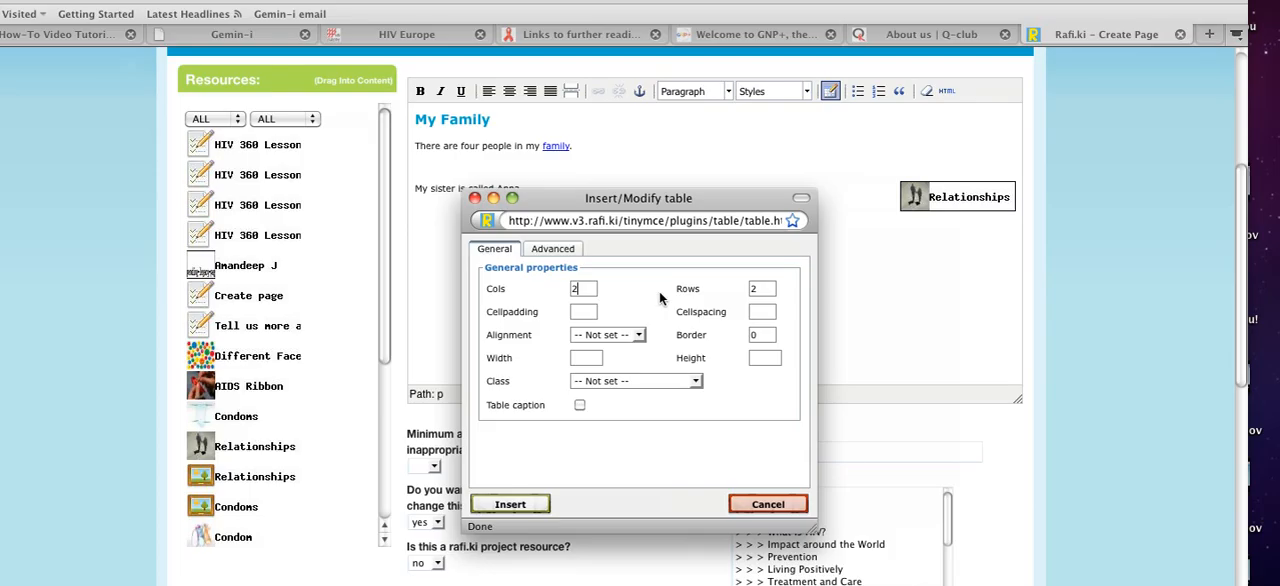
{"action": "key", "text": "BackSpace"}
{"action": "type", "text": "3"}
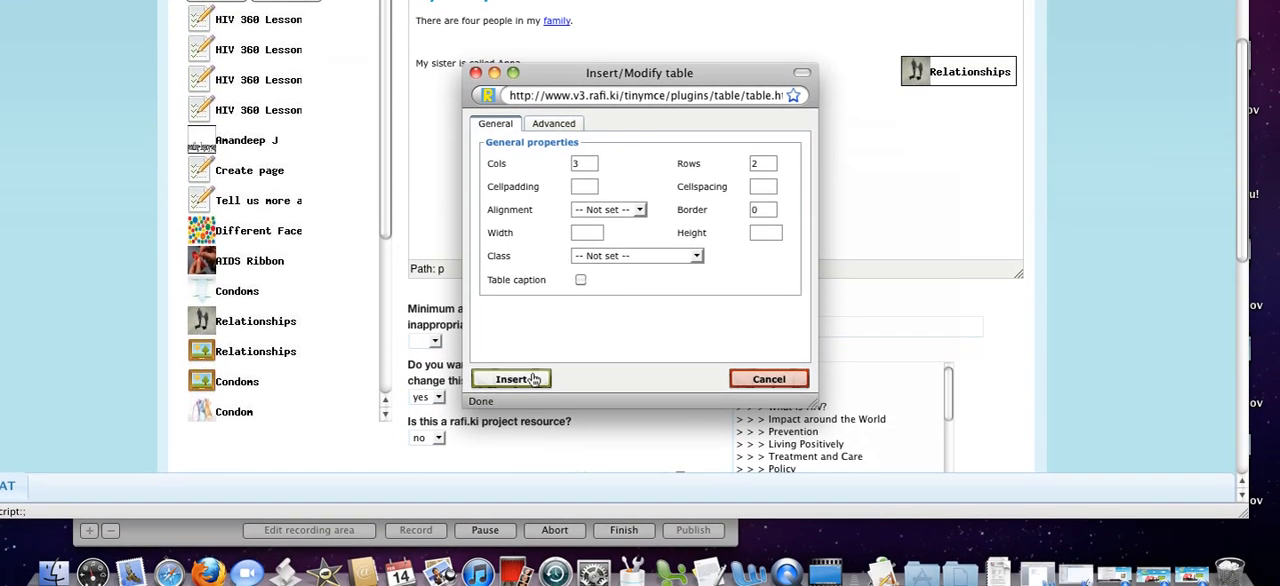
{"action": "left_click", "coordinate": [531, 497]}
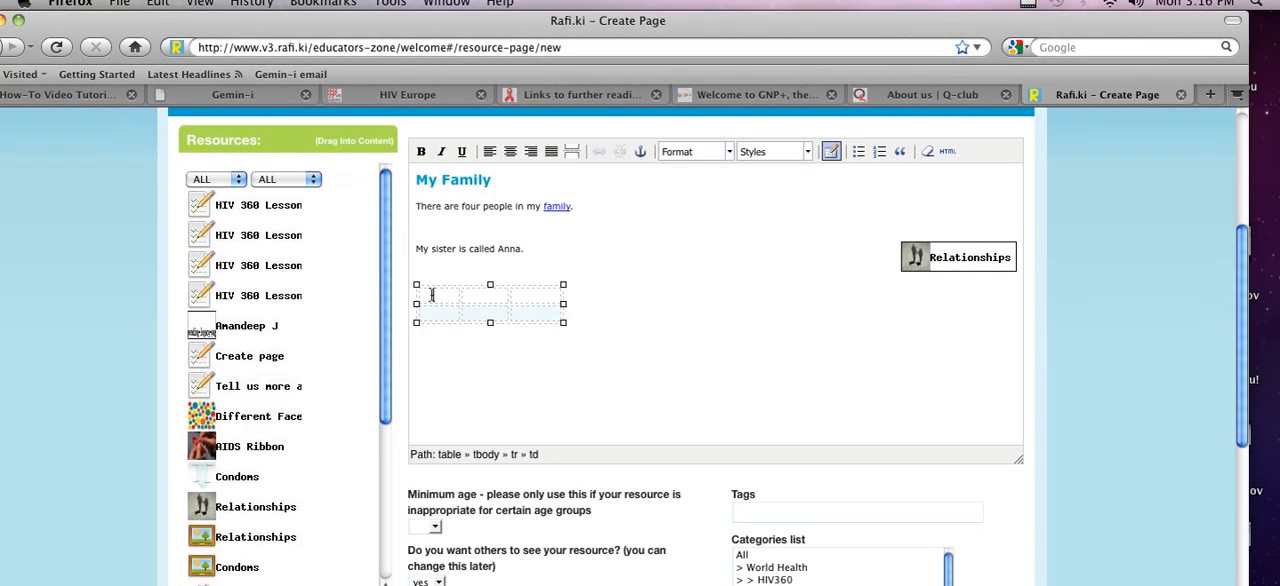
{"action": "type", "text": "and"}
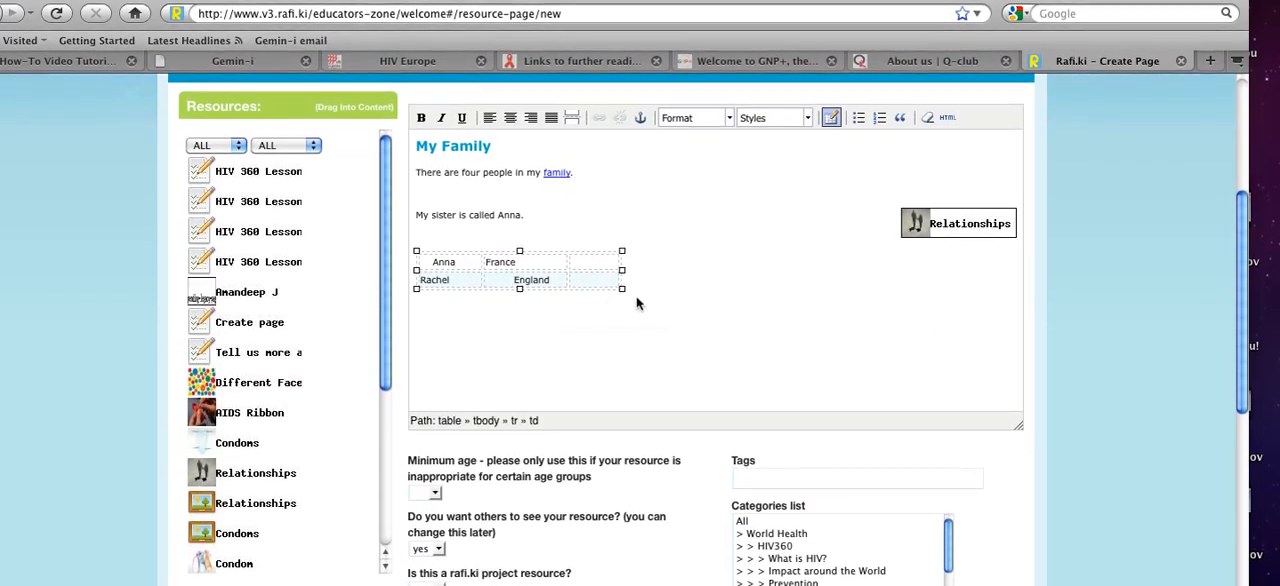
{"action": "left_click", "coordinate": [617, 350]}
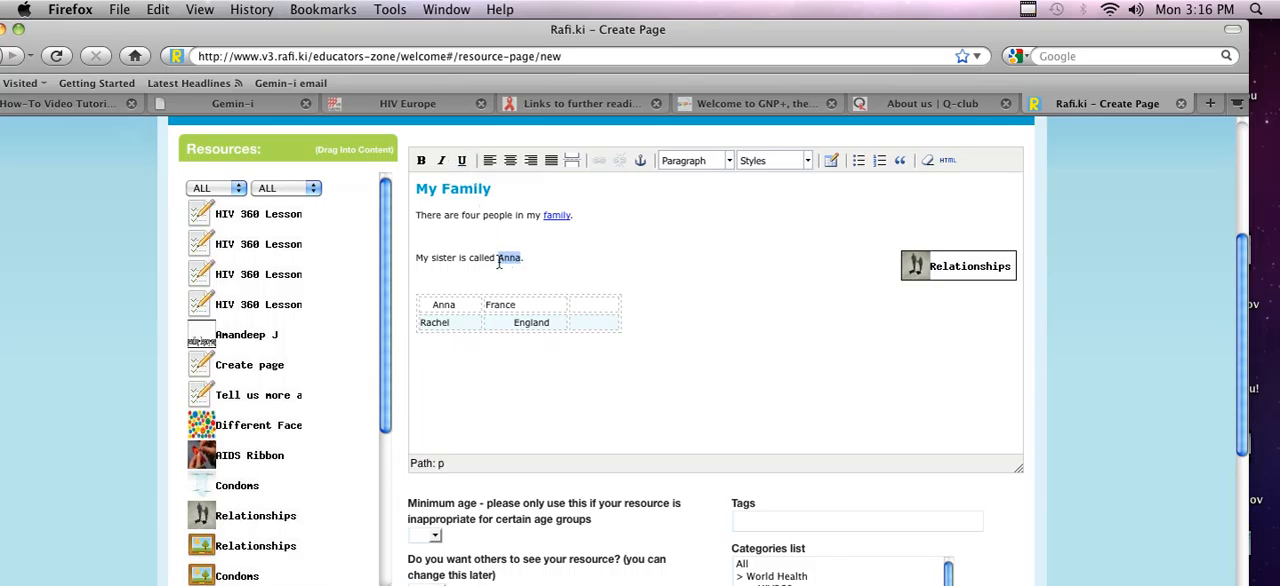
Step: Format the sister's name in the sentence as bold, italic and underlined
{"action": "left_click", "coordinate": [443, 162]}
{"action": "left_click", "coordinate": [721, 374]}
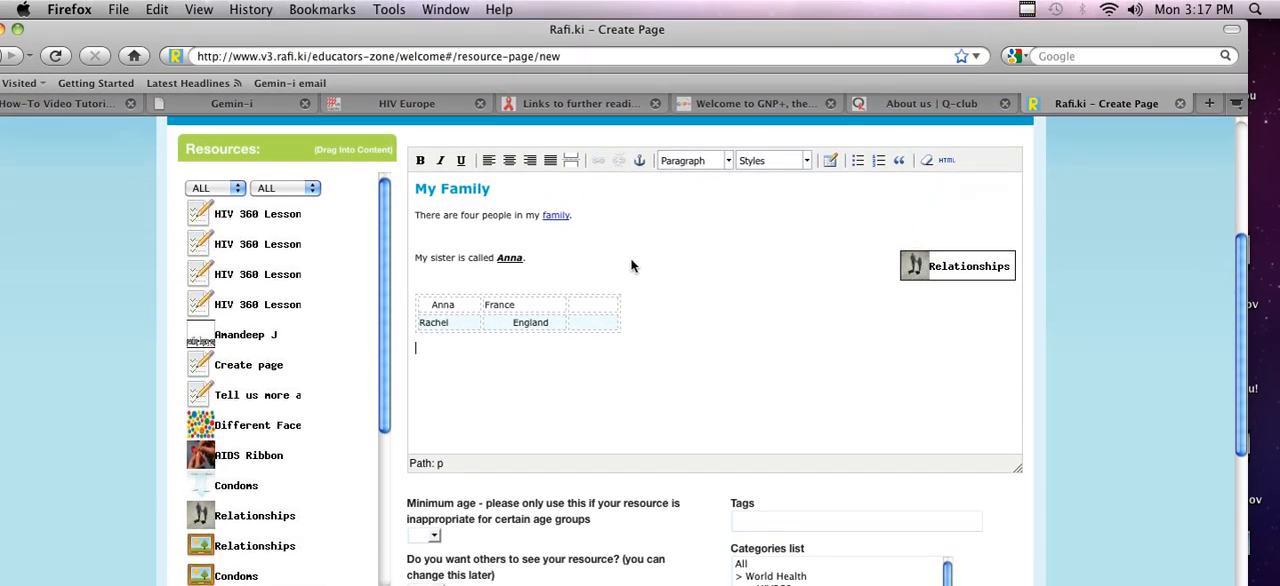
Step: Replace the Relationships photo beside the sister's sentence with the framed-picture Relationships resource and align it to the right
{"action": "left_click_drag", "start_coordinate": [384, 225], "coordinate": [384, 266]}
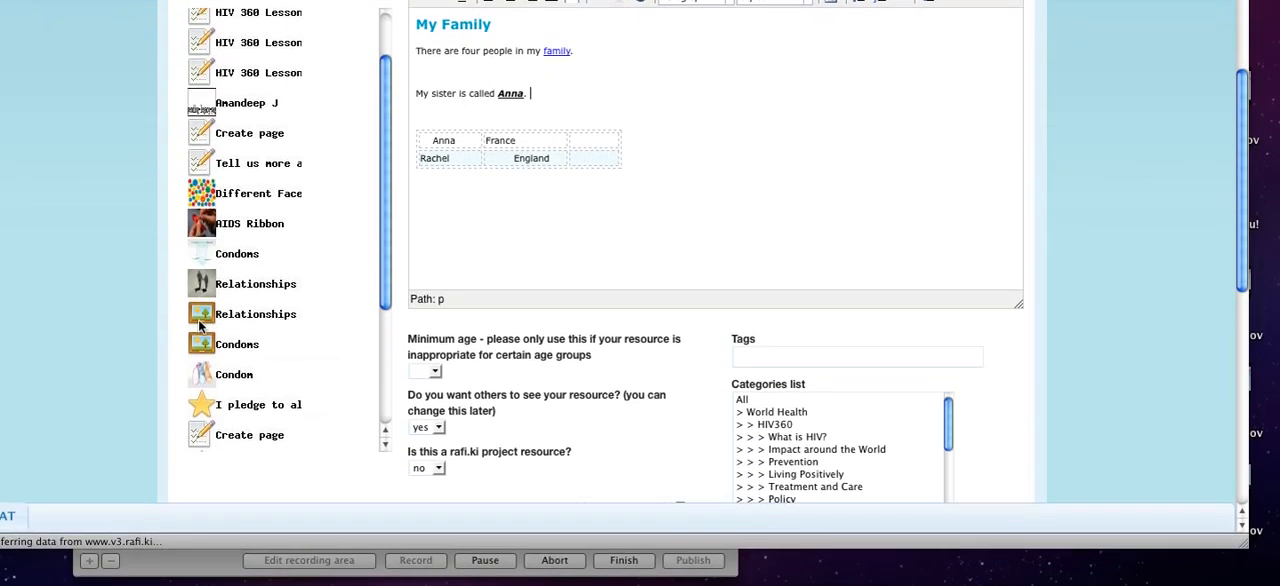
{"action": "left_click_drag", "start_coordinate": [199, 325], "coordinate": [617, 110]}
{"action": "left_click_drag", "start_coordinate": [617, 174], "coordinate": [618, 168]}
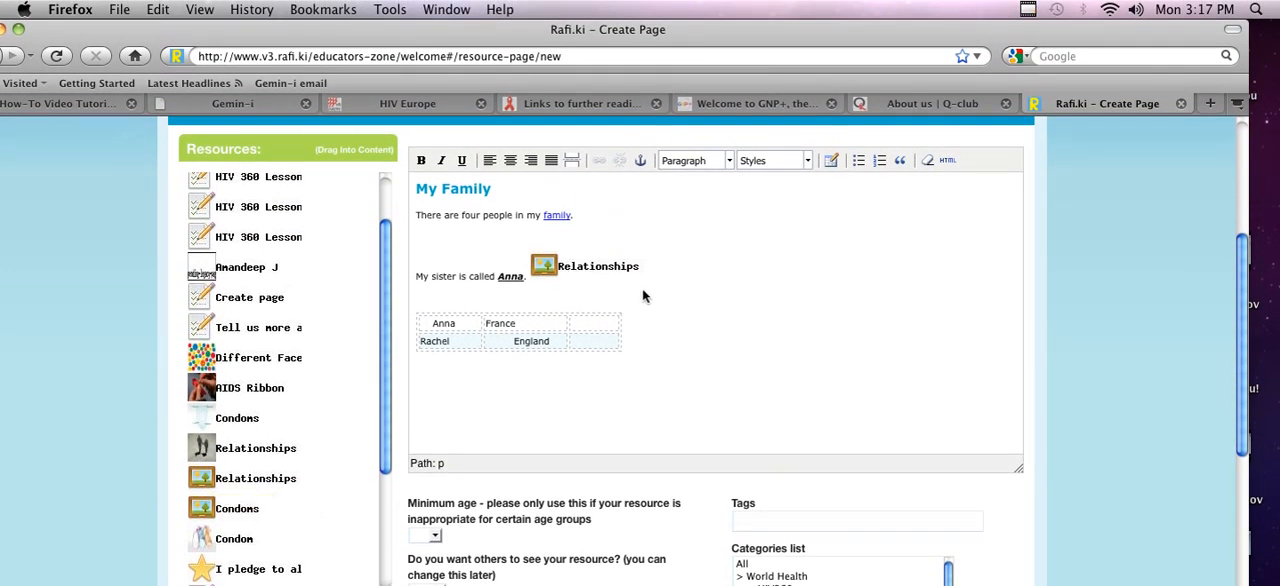
{"action": "left_click", "coordinate": [528, 164]}
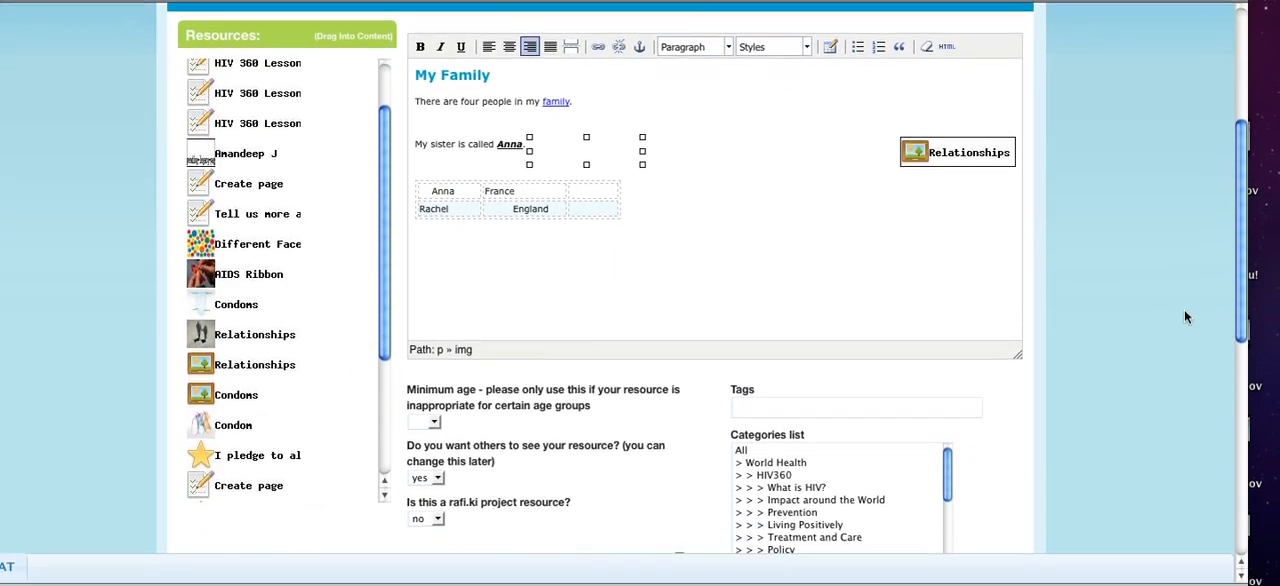
Step: Choose yes for whether others can see the resource
{"action": "scroll", "coordinate": [1088, 300], "scroll_direction": "down", "scroll_amount": 3}
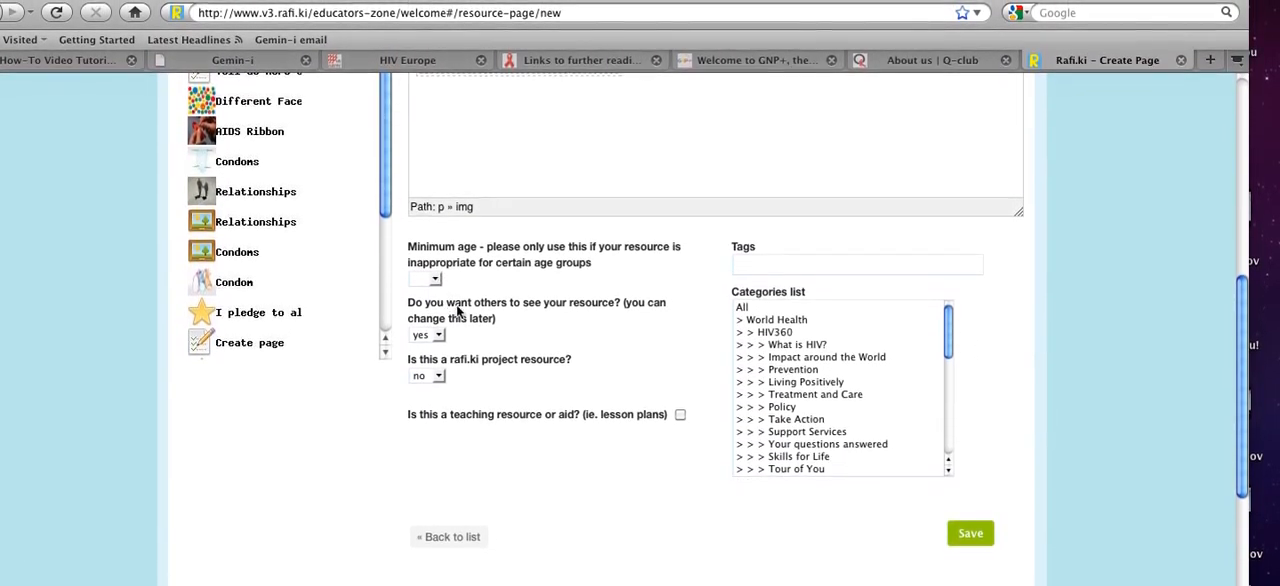
{"action": "left_click", "coordinate": [438, 318]}
{"action": "left_click", "coordinate": [433, 321]}
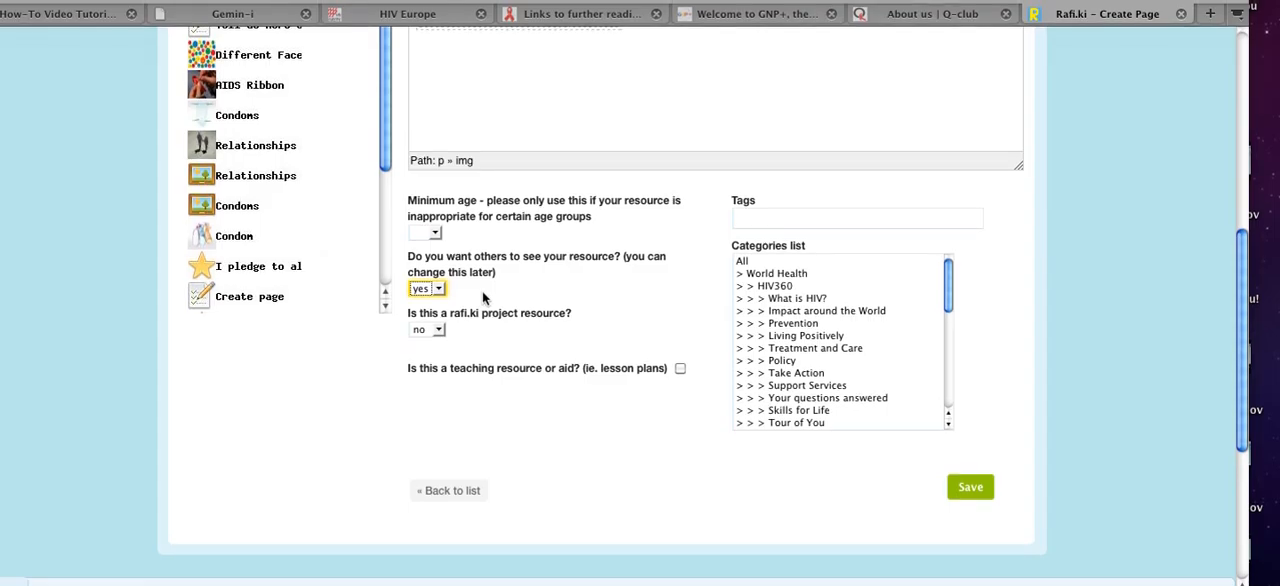
{"action": "left_click", "coordinate": [425, 288]}
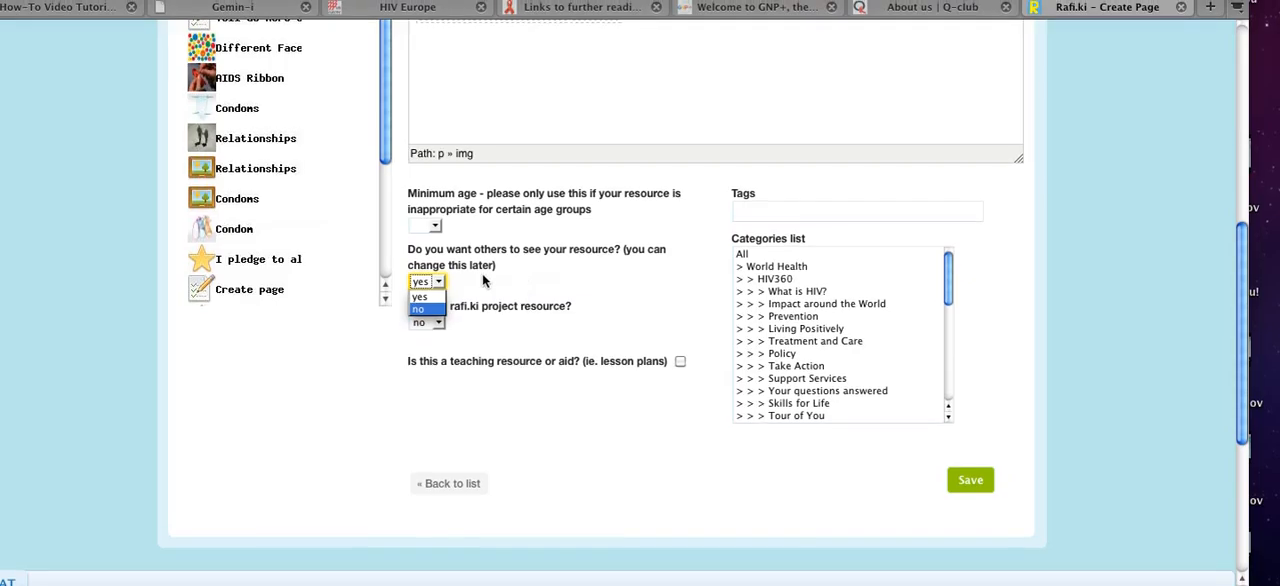
{"action": "left_click", "coordinate": [428, 298]}
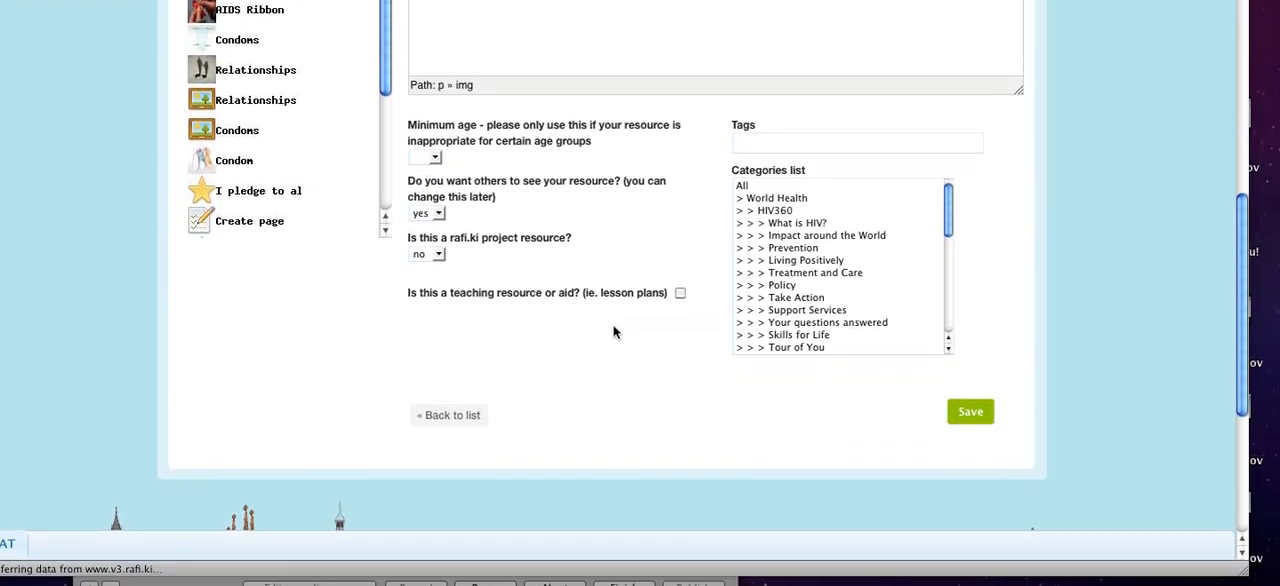
Step: Tag the page with the word "family"
{"action": "scroll", "coordinate": [613, 300], "scroll_direction": "down", "scroll_amount": 2}
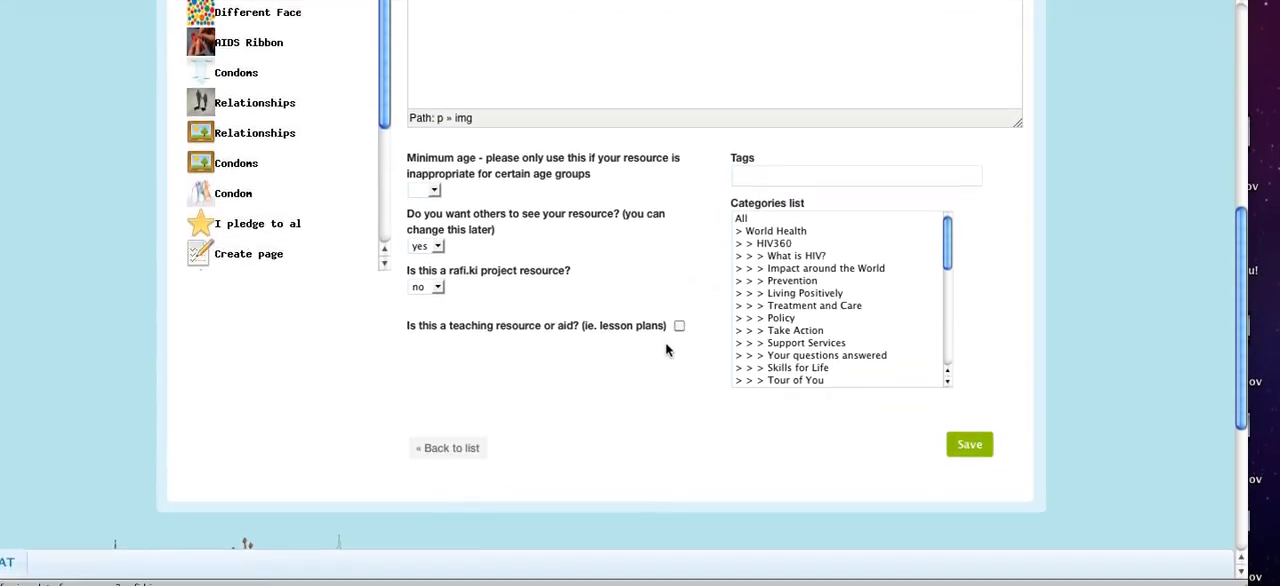
{"action": "left_click", "coordinate": [755, 171]}
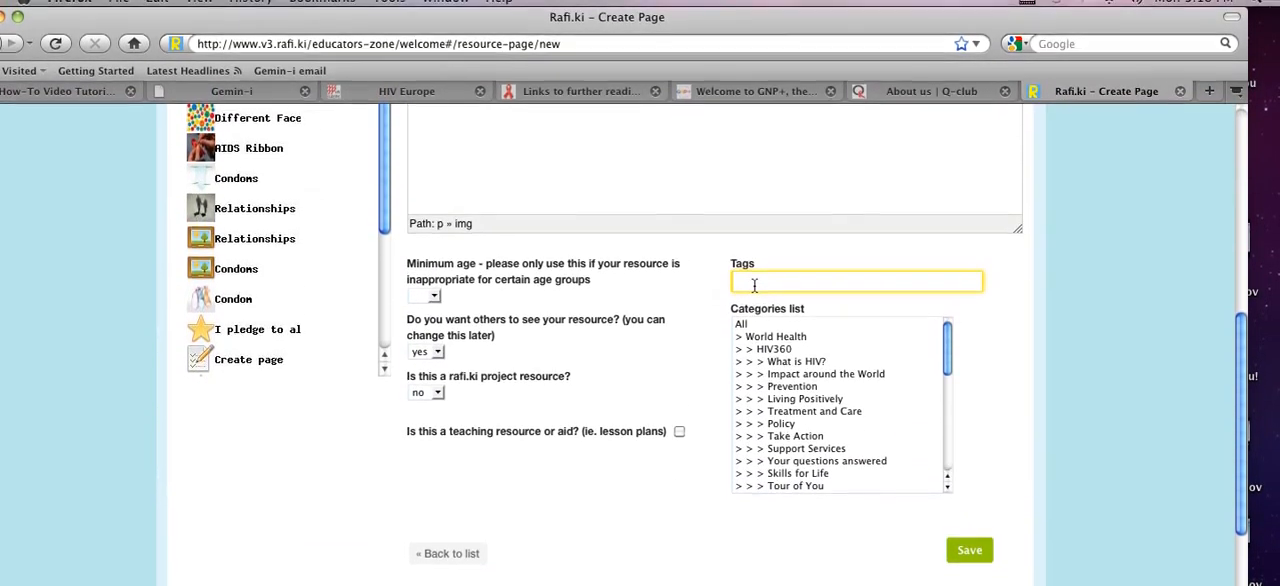
{"action": "type", "text": "family"}
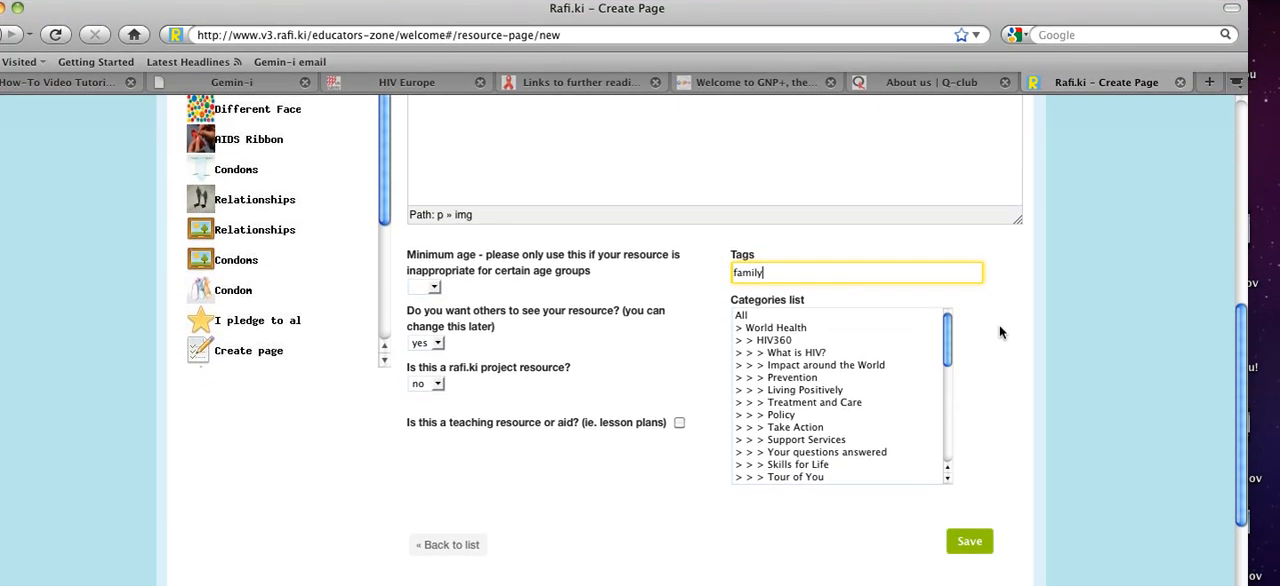
{"action": "left_click", "coordinate": [1000, 368]}
Step: Save the new My Family page
{"action": "scroll", "coordinate": [1000, 372], "scroll_direction": "down", "scroll_amount": 1}
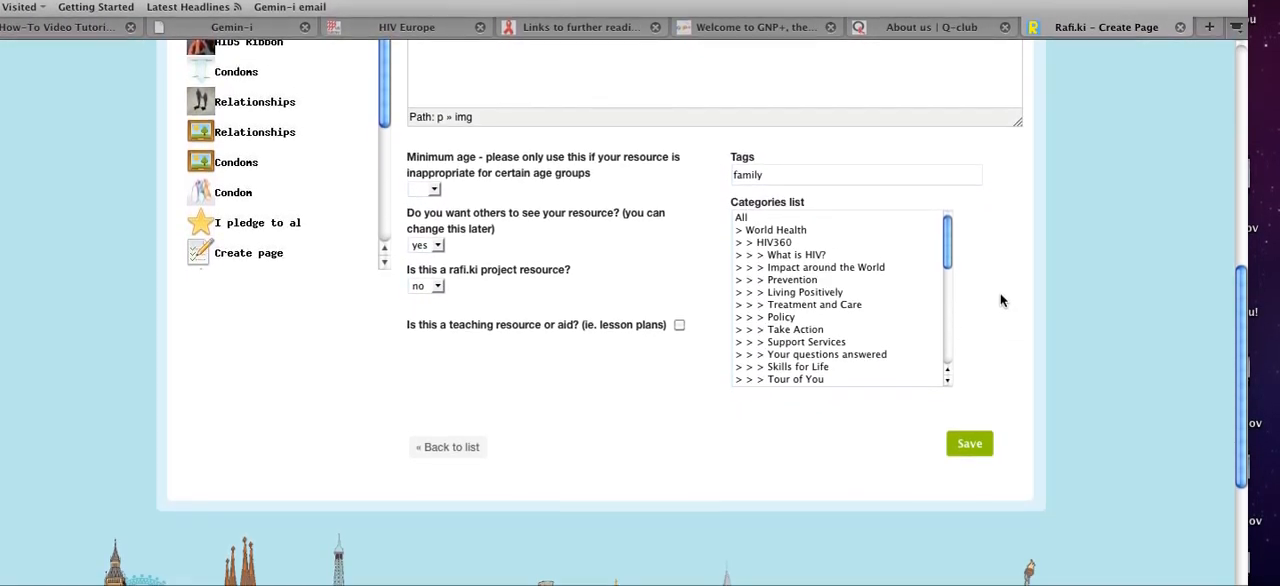
{"action": "scroll", "coordinate": [1000, 298], "scroll_direction": "down", "scroll_amount": 1}
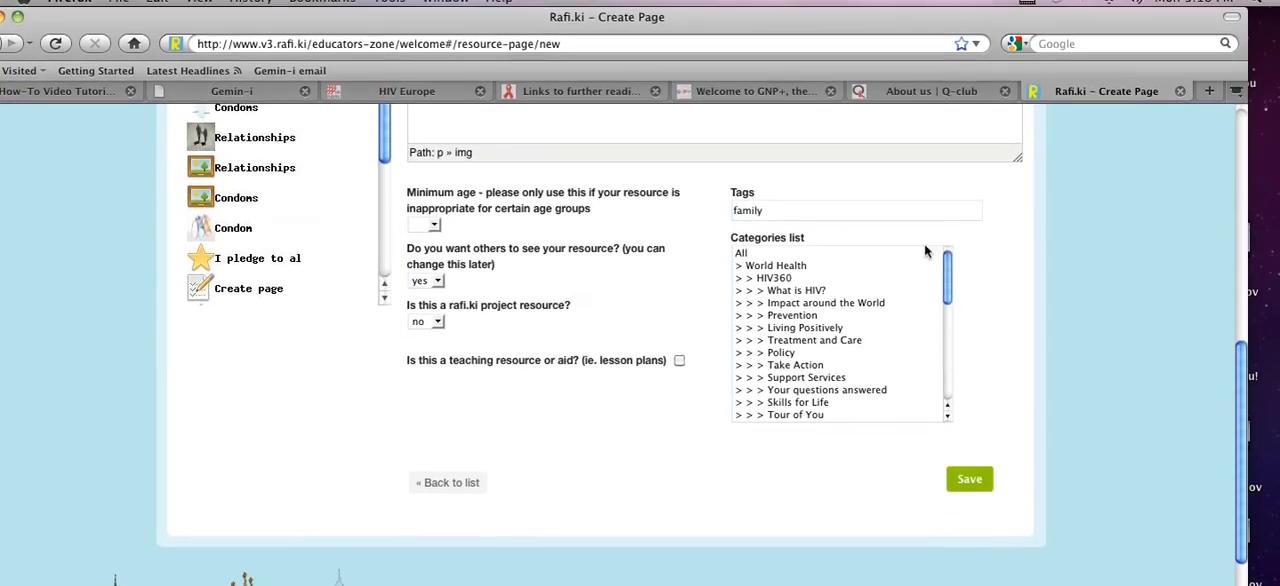
{"action": "scroll", "coordinate": [1012, 332], "scroll_direction": "down", "scroll_amount": 3}
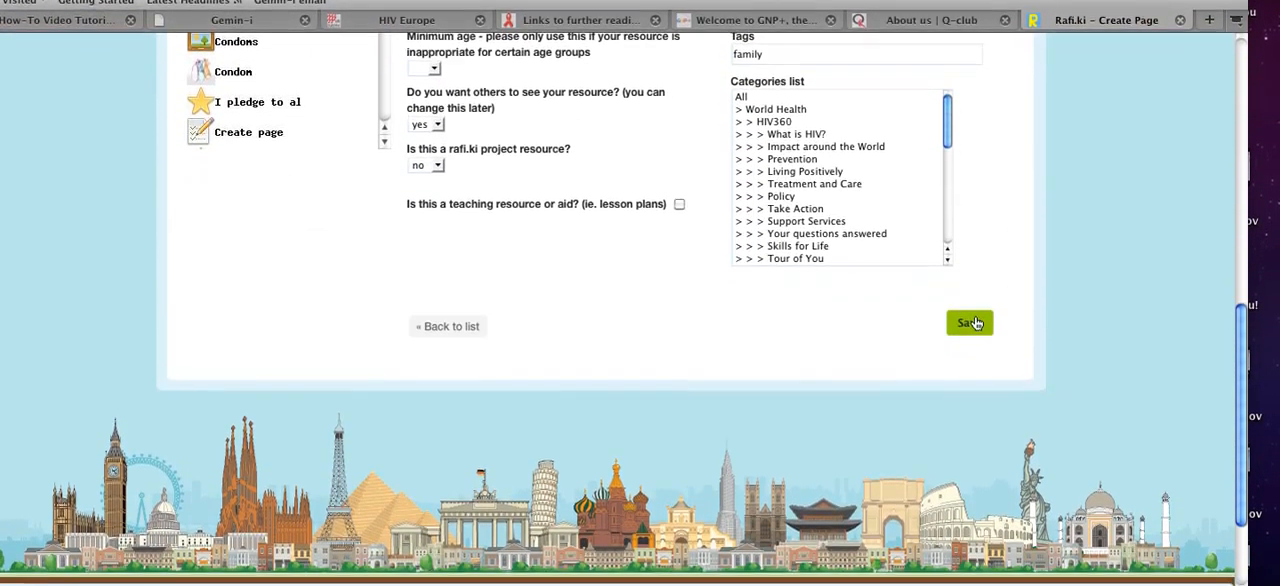
{"action": "left_click", "coordinate": [971, 323]}
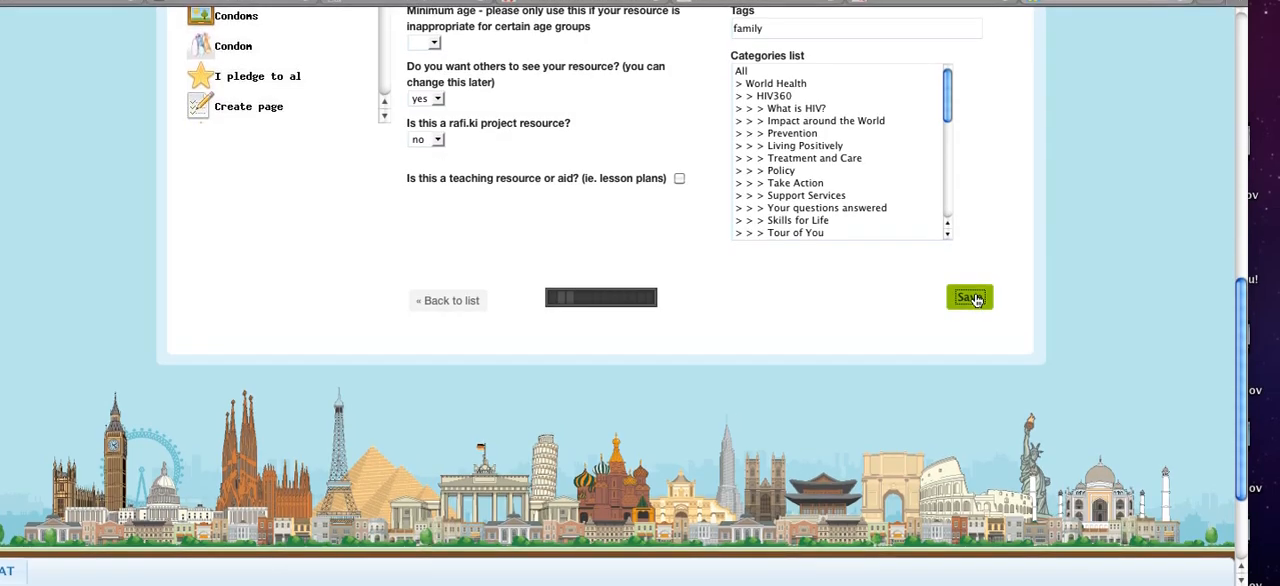
{"action": "scroll", "coordinate": [975, 299], "scroll_direction": "down", "scroll_amount": 3}
{"action": "scroll", "coordinate": [974, 291], "scroll_direction": "up", "scroll_amount": 5}
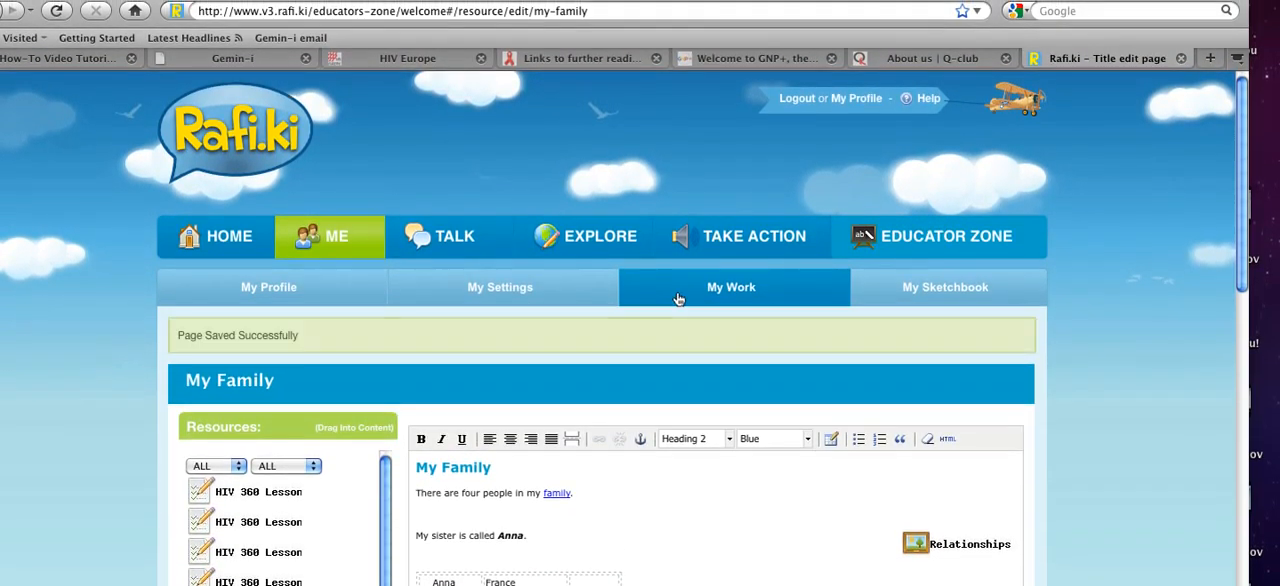
Step: Open the saved My Family page from the My Work list and view its published content
{"action": "left_click", "coordinate": [678, 299]}
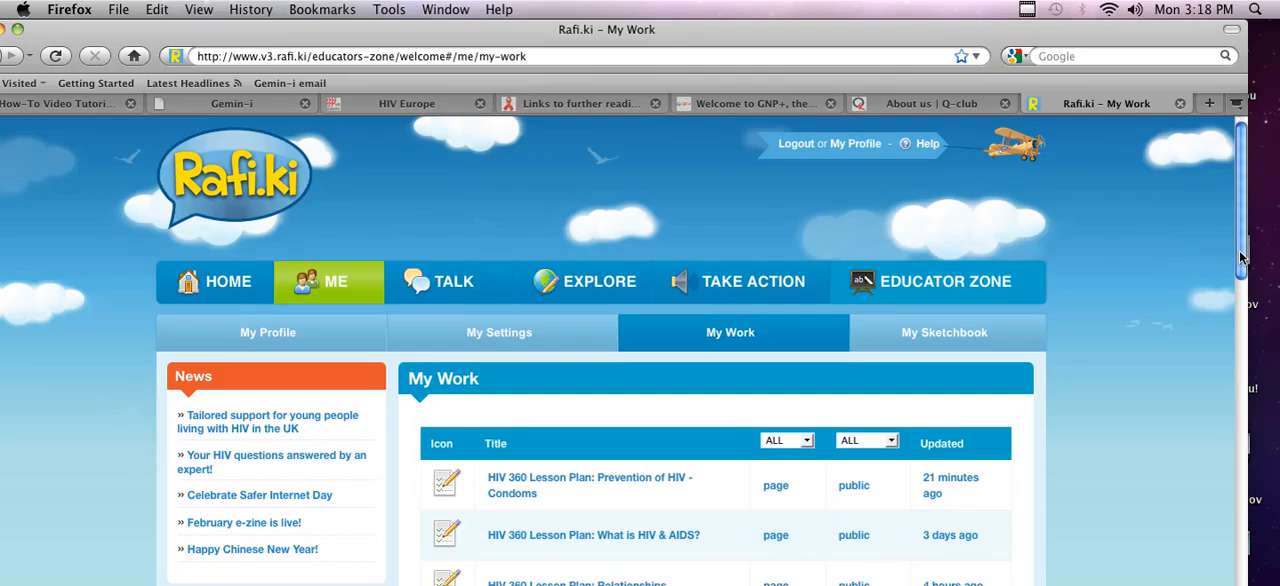
{"action": "left_click_drag", "start_coordinate": [1241, 258], "coordinate": [1250, 449]}
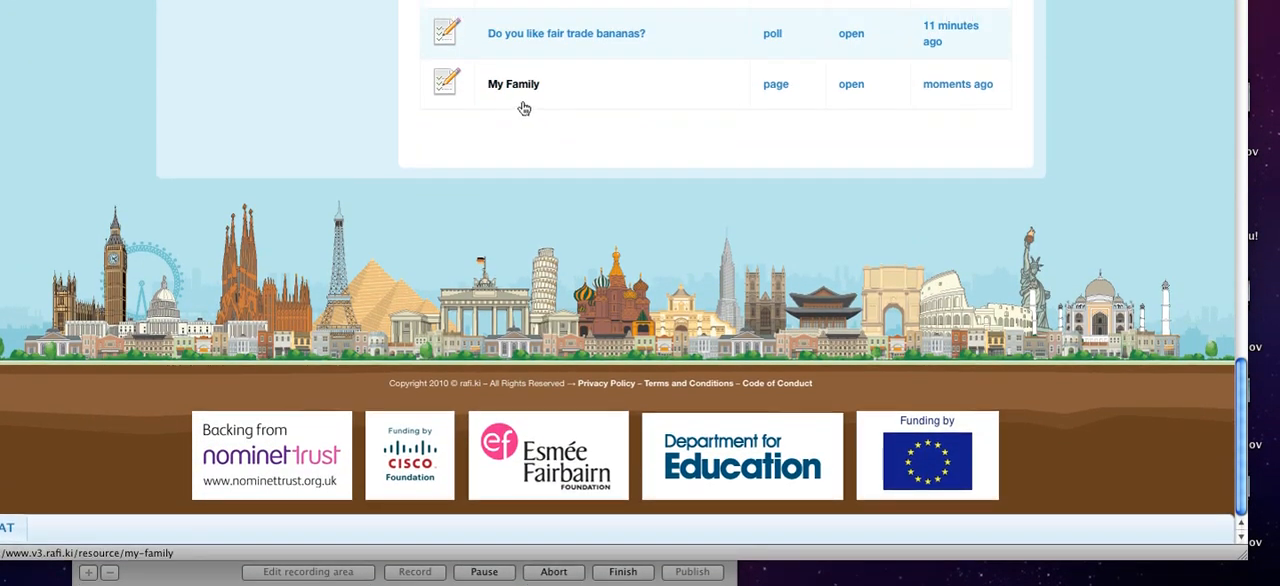
{"action": "left_click", "coordinate": [522, 26]}
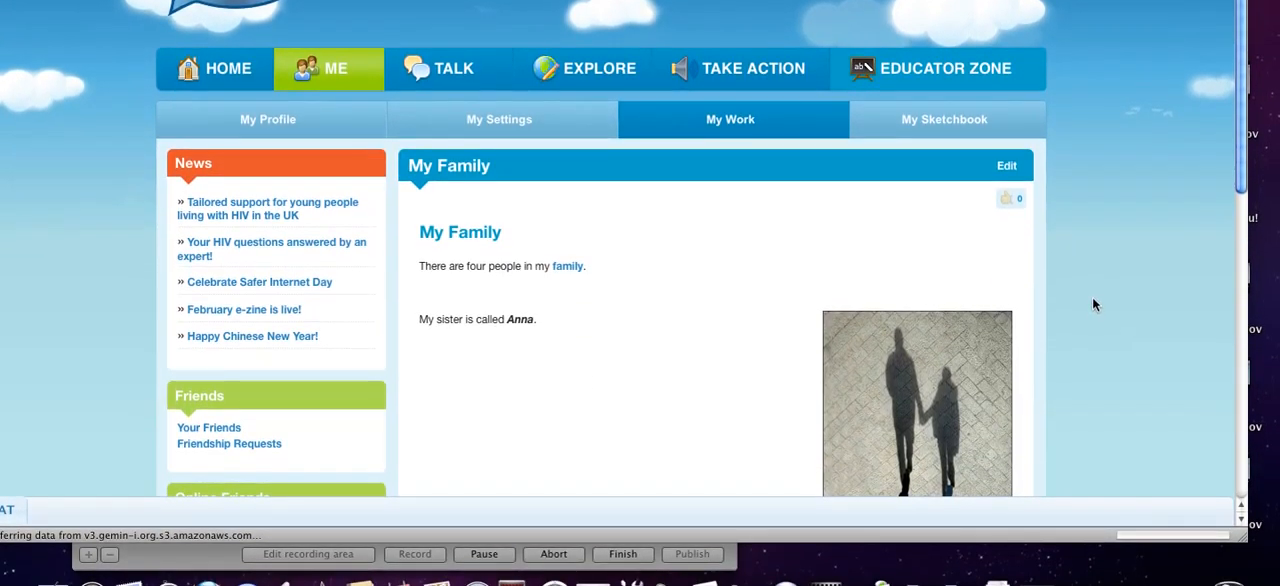
{"action": "scroll", "coordinate": [1092, 294], "scroll_direction": "down", "scroll_amount": 2}
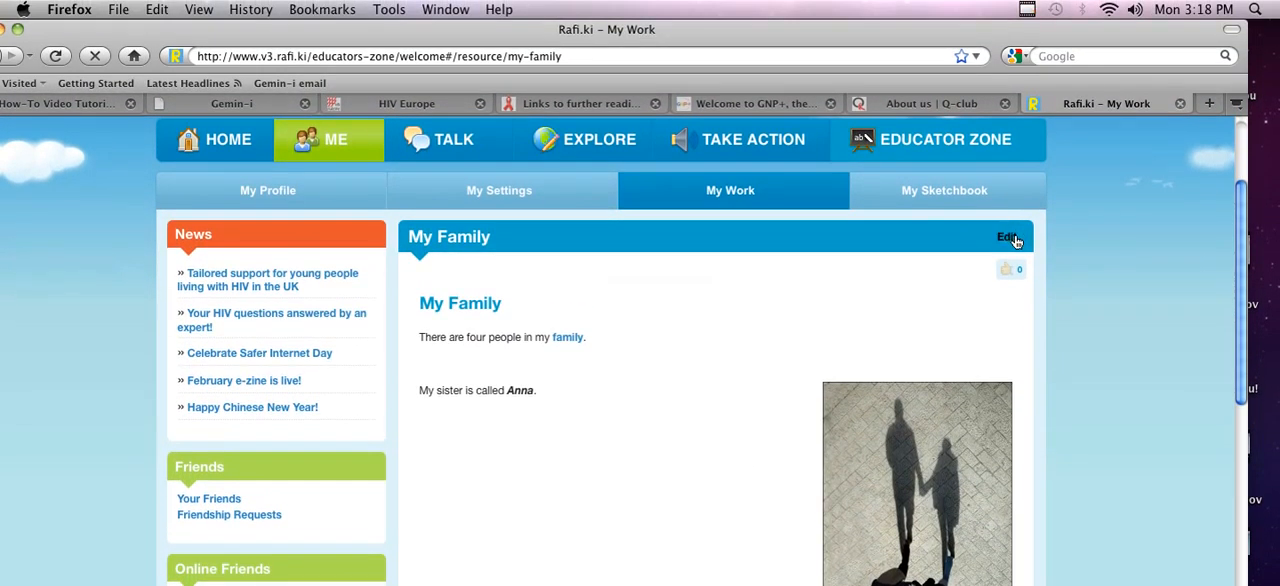
Step: Reopen the My Family page for editing and add the quiz "How many legs do different animals have?" below the table
{"action": "left_click", "coordinate": [1010, 238]}
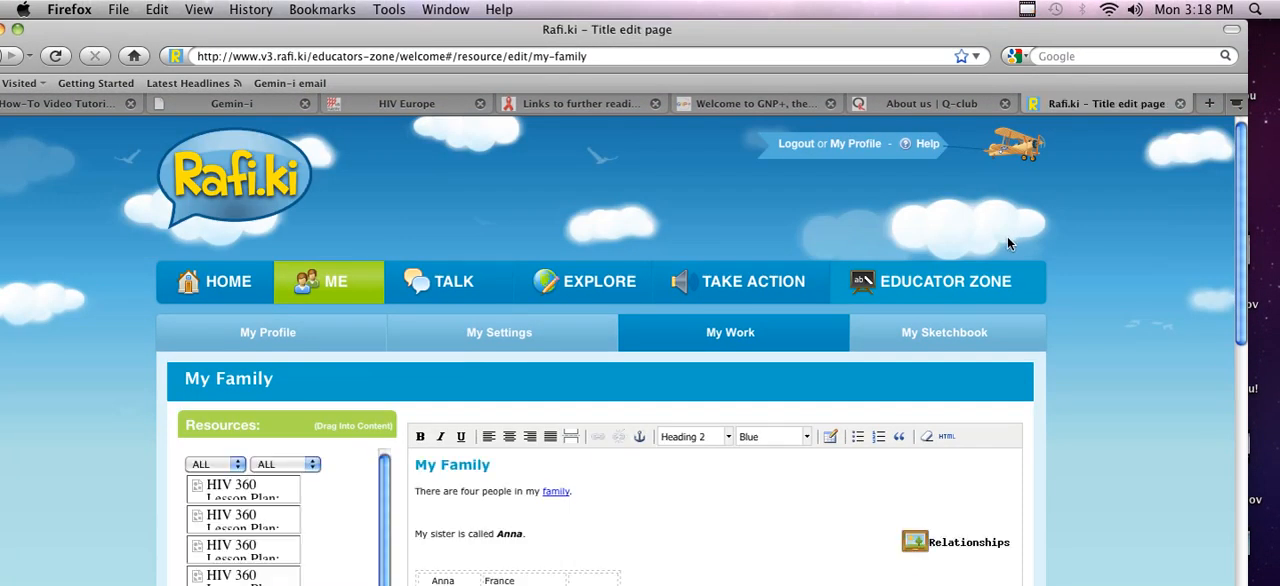
{"action": "scroll", "coordinate": [394, 302], "scroll_direction": "down", "scroll_amount": 5}
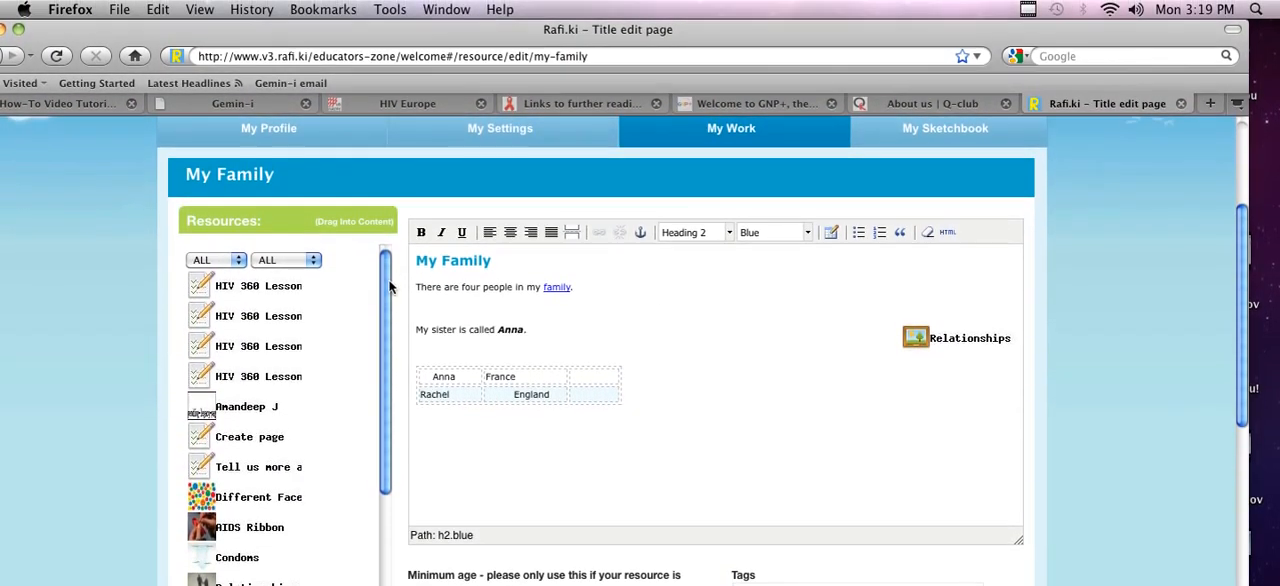
{"action": "scroll", "coordinate": [387, 289], "scroll_direction": "down", "scroll_amount": 6}
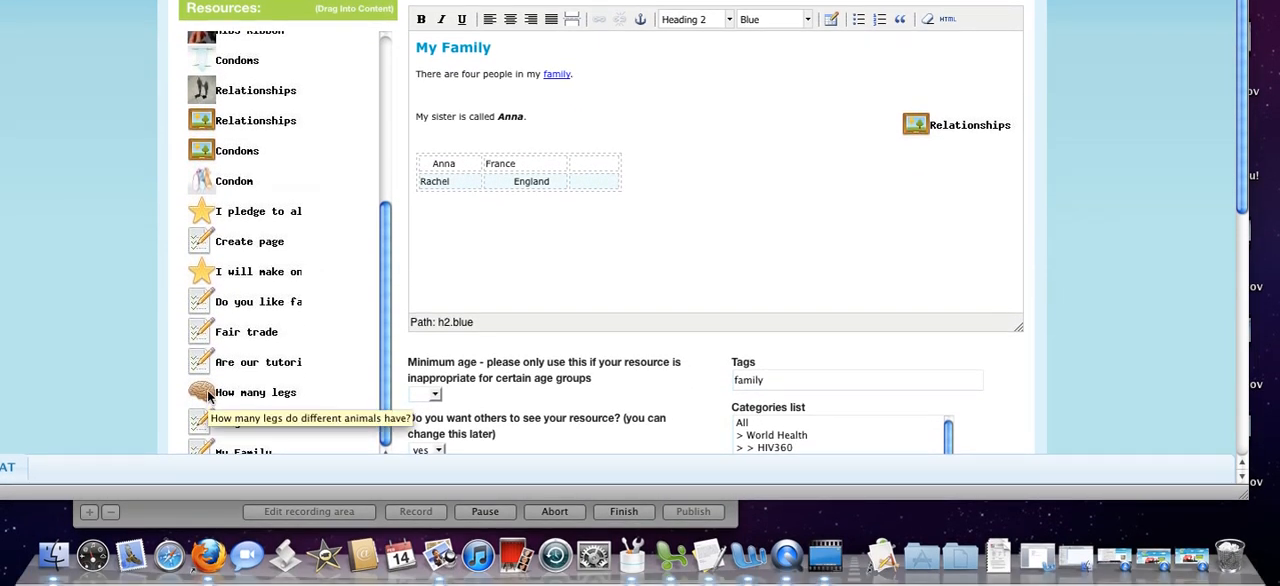
{"action": "left_click_drag", "start_coordinate": [514, 258], "coordinate": [515, 257]}
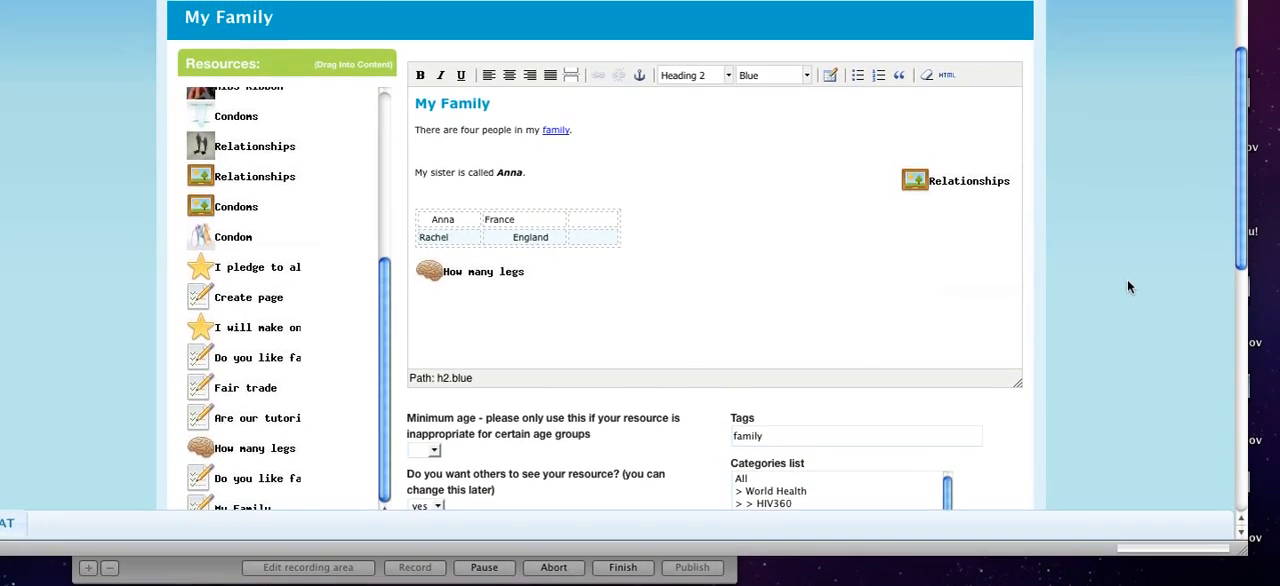
Step: Save the changes to the My Family page
{"action": "left_click_drag", "start_coordinate": [1243, 252], "coordinate": [1278, 328]}
{"action": "scroll", "coordinate": [1131, 420], "scroll_direction": "down", "scroll_amount": 5}
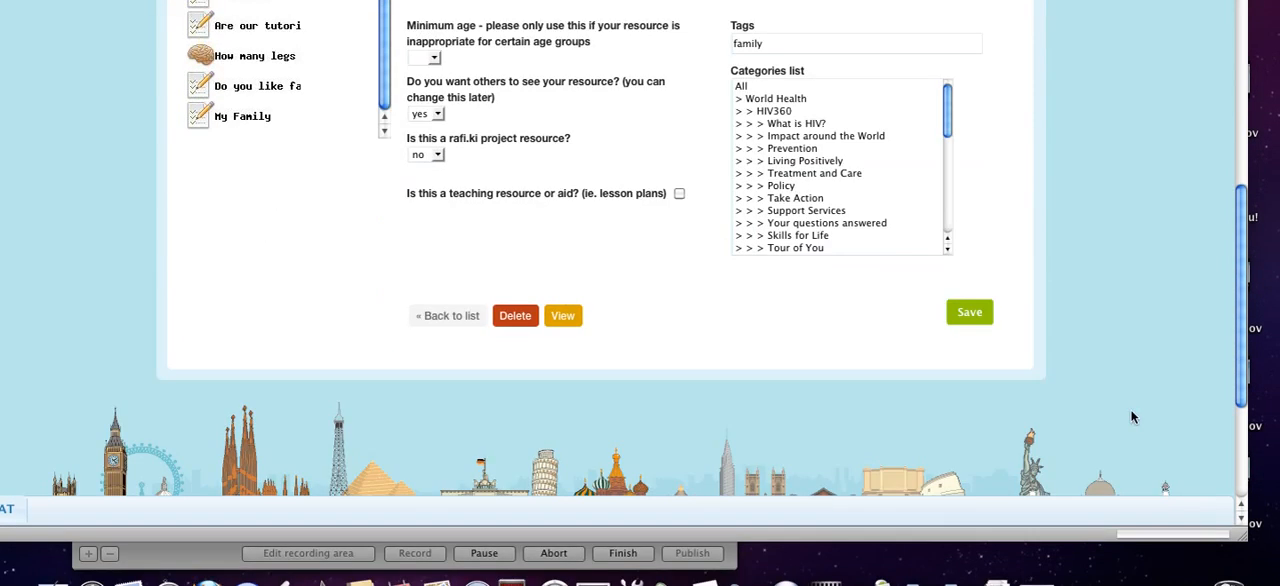
{"action": "left_click", "coordinate": [967, 278]}
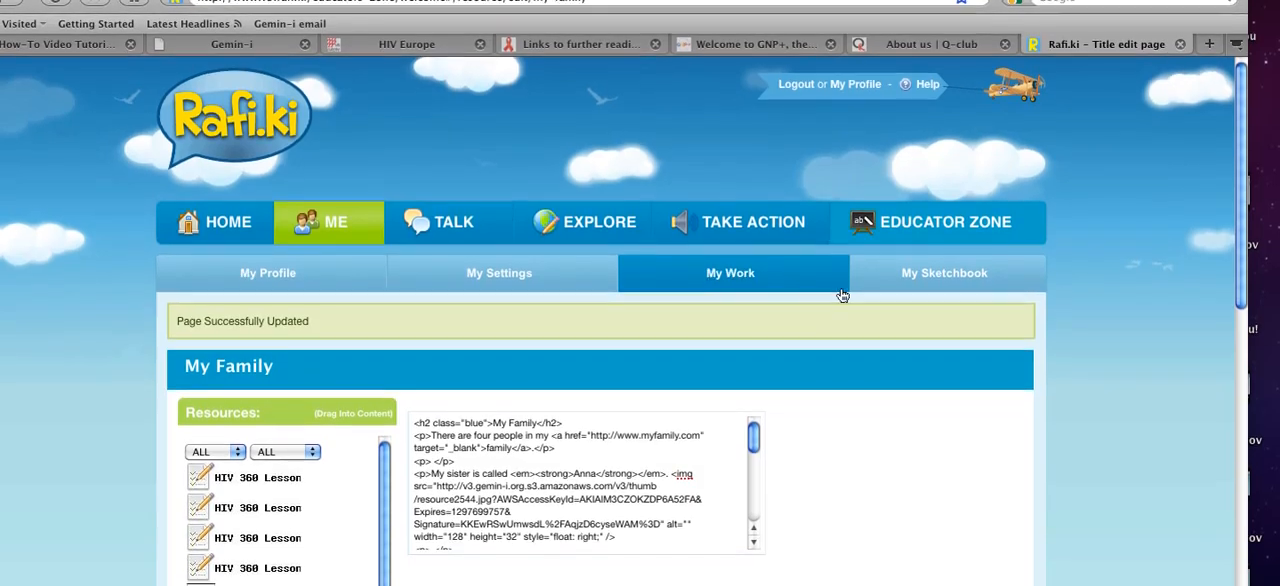
Step: Return to My Work and open the updated My Family page to check how it displays
{"action": "left_click", "coordinate": [840, 284]}
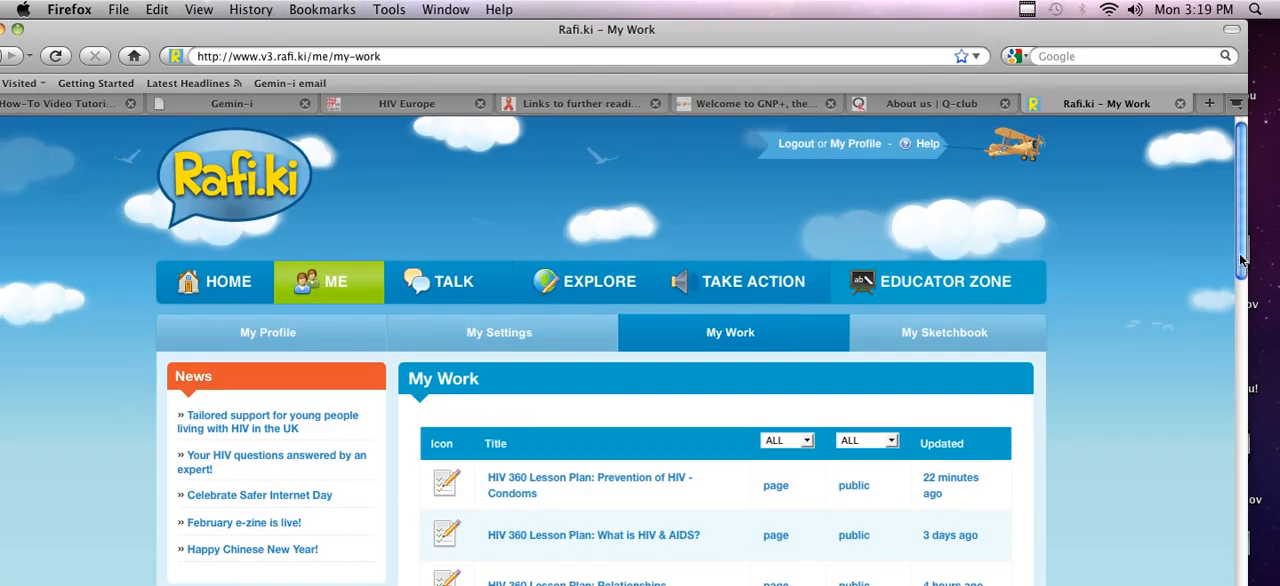
{"action": "left_click_drag", "start_coordinate": [1241, 260], "coordinate": [1240, 530]}
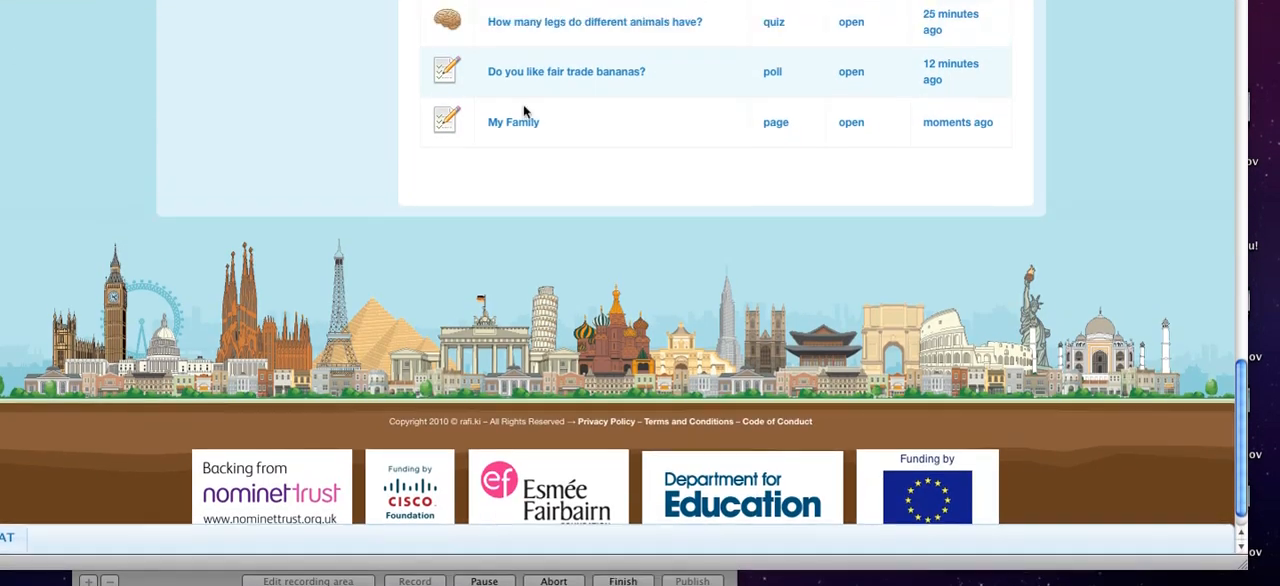
{"action": "left_click", "coordinate": [515, 121]}
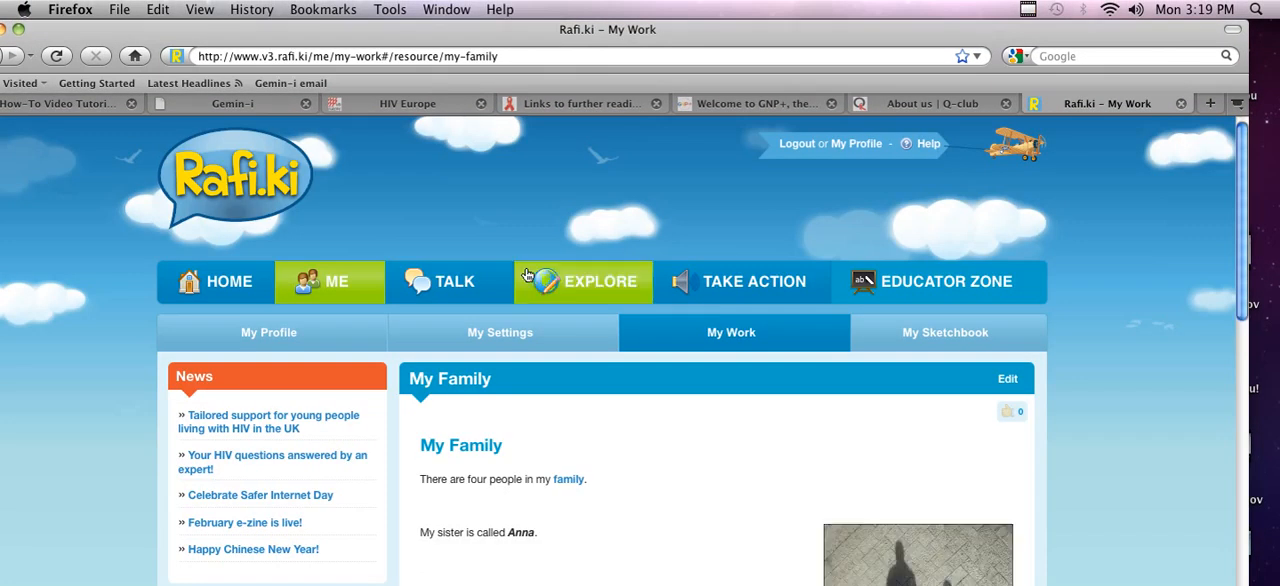
{"action": "left_click_drag", "start_coordinate": [1245, 276], "coordinate": [1240, 195]}
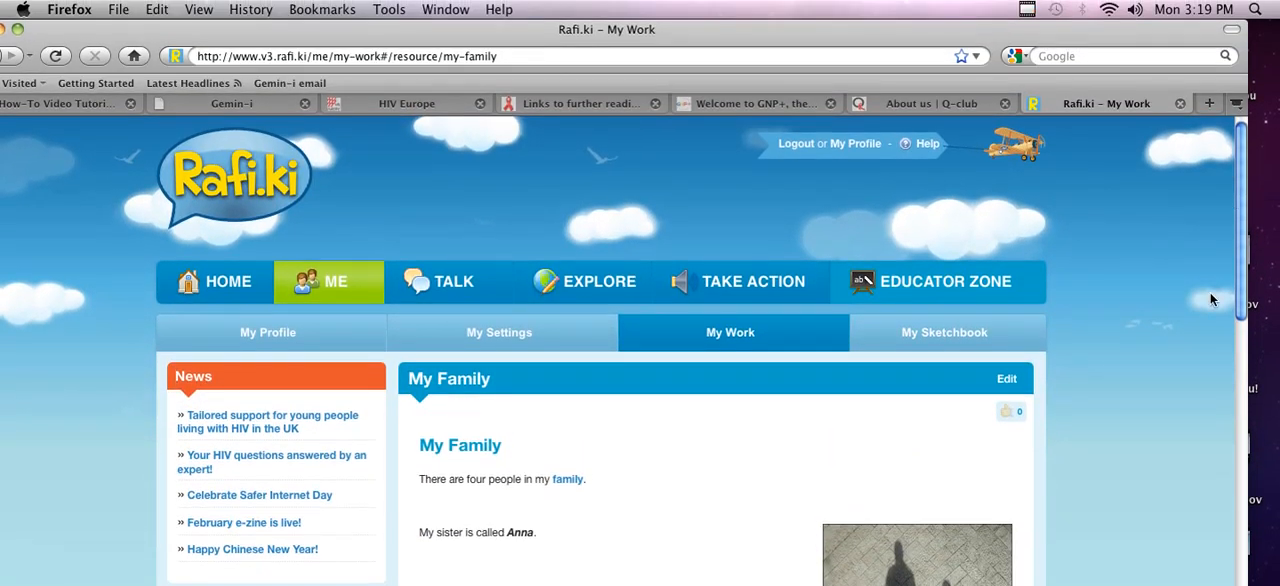